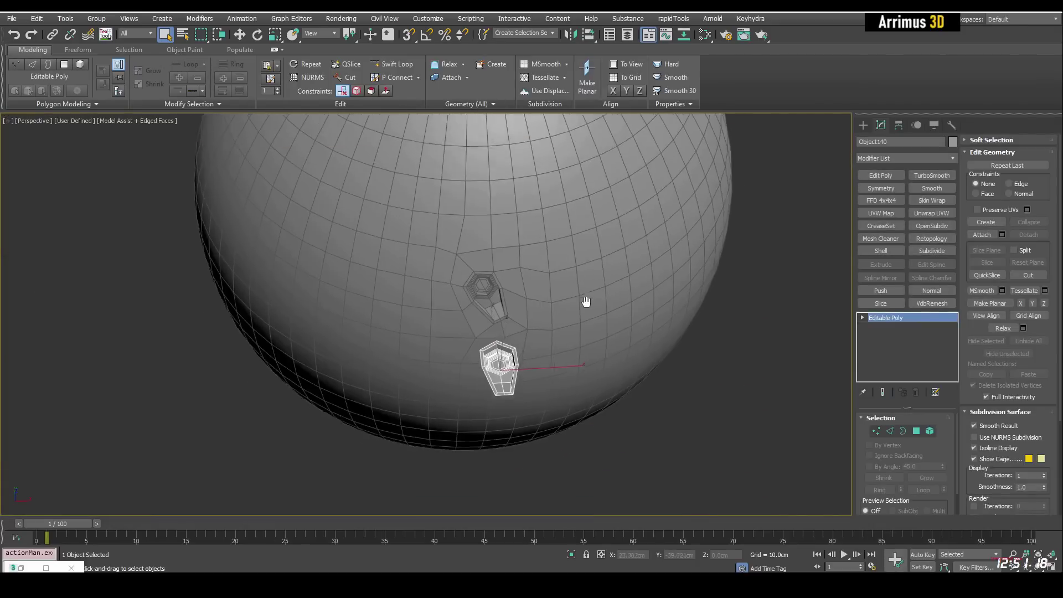
# Add an Edit Poly modifier to the sphere and display the selection tools for its polygons
pyautogui.scroll(5, 519, 329)
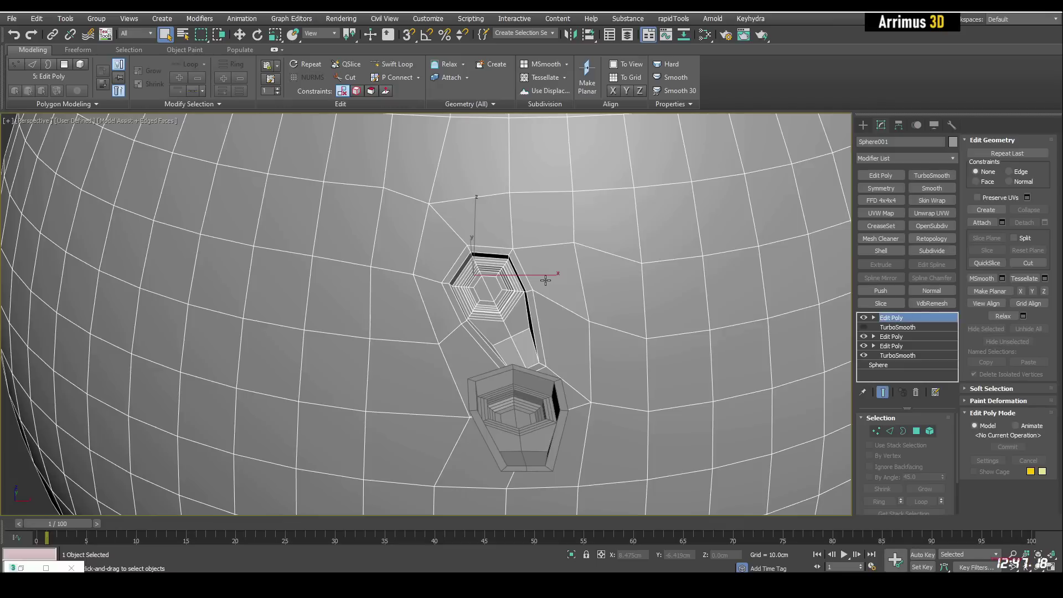
pyautogui.hotkey('alt', 'e')
pyautogui.press('4')
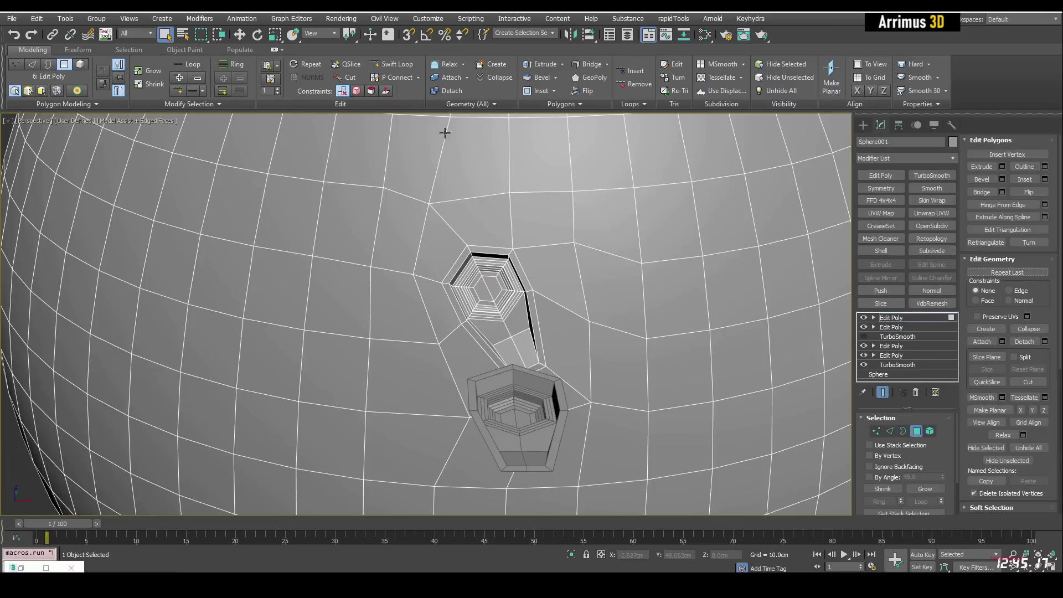
pyautogui.click(118, 50)
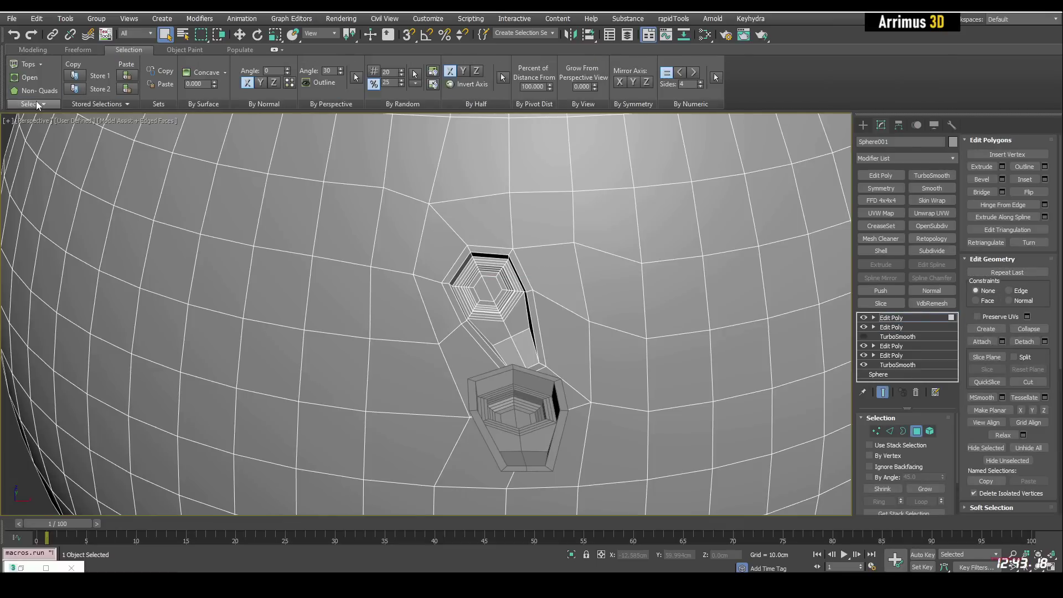
pyautogui.press('z')
pyautogui.keyDown('alt'); pyautogui.moveTo(414, 245); pyautogui.dragTo(414, 308, button='middle'); pyautogui.keyUp('alt')
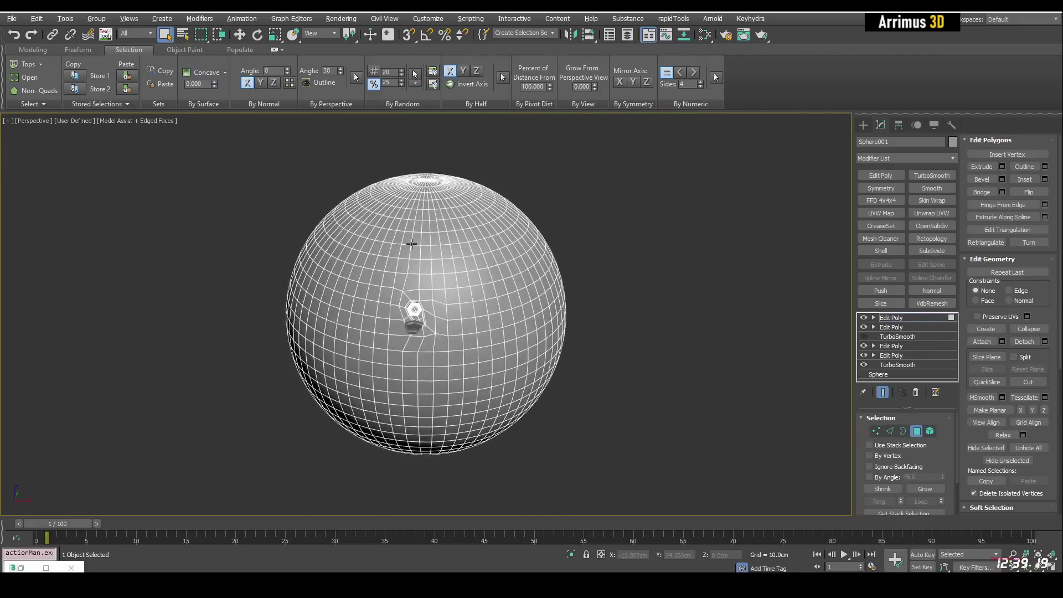
pyautogui.press('4')
# Select the end vertex on the rim of the detached coffin-shaped insert and copy its Z coordinate
pyautogui.scroll(3, 460, 312)
pyautogui.click(455, 304)
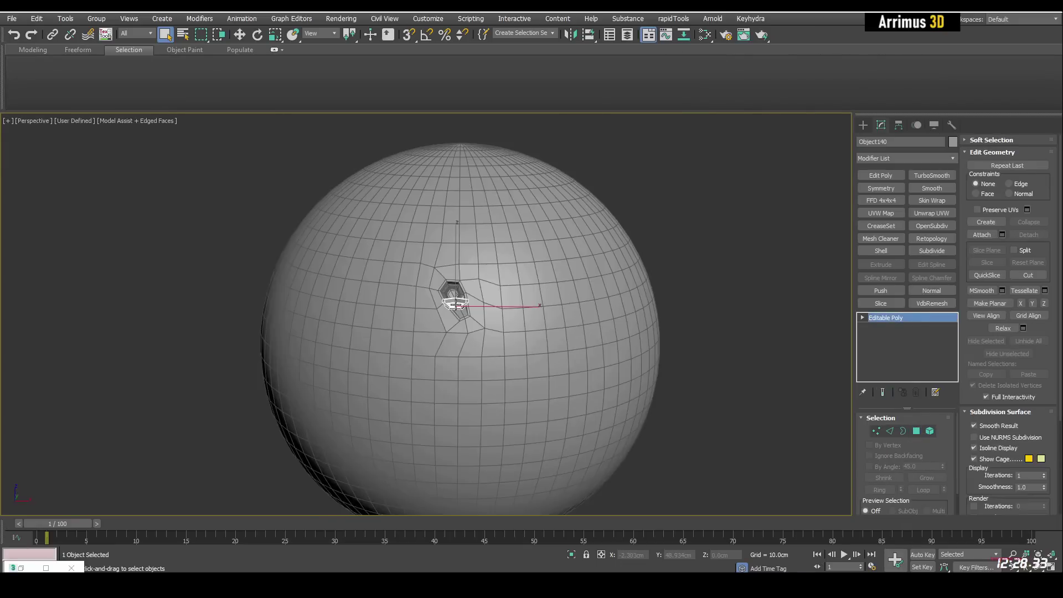
pyautogui.press('z')
pyautogui.press('w')
pyautogui.moveTo(522, 289)
pyautogui.keyDown('alt'); pyautogui.mouseDown(button='middle')
pyautogui.moveTo(451, 278)
pyautogui.moveTo(503, 278)
pyautogui.moveTo(443, 360)
pyautogui.moveTo(452, 290)
pyautogui.moveTo(512, 289)
pyautogui.moveTo(519, 300)
pyautogui.mouseUp(button='middle'); pyautogui.keyUp('alt')
pyautogui.press('1')
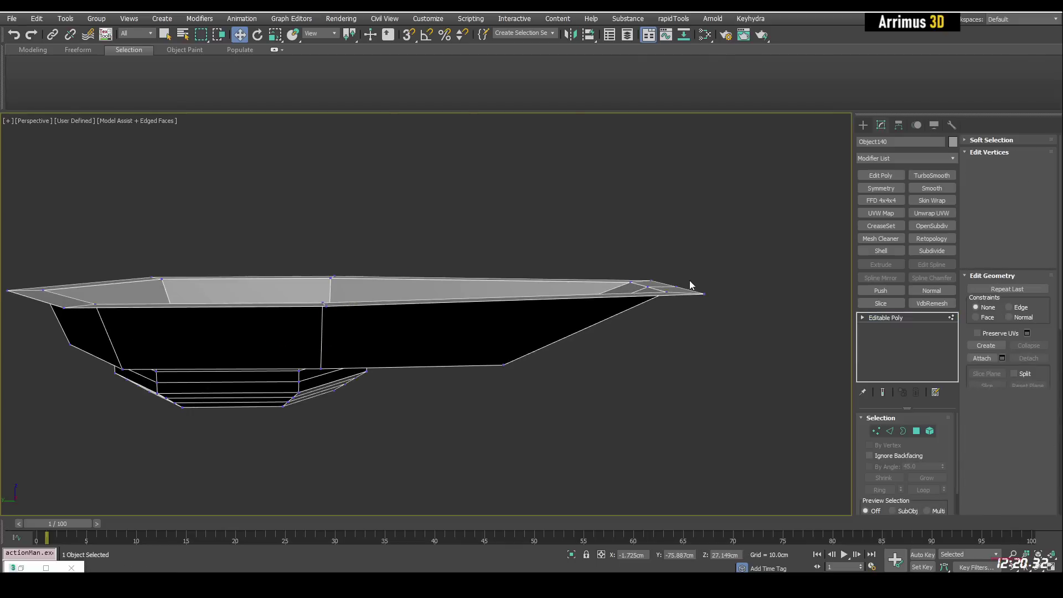
pyautogui.moveTo(690, 280); pyautogui.dragTo(732, 328)
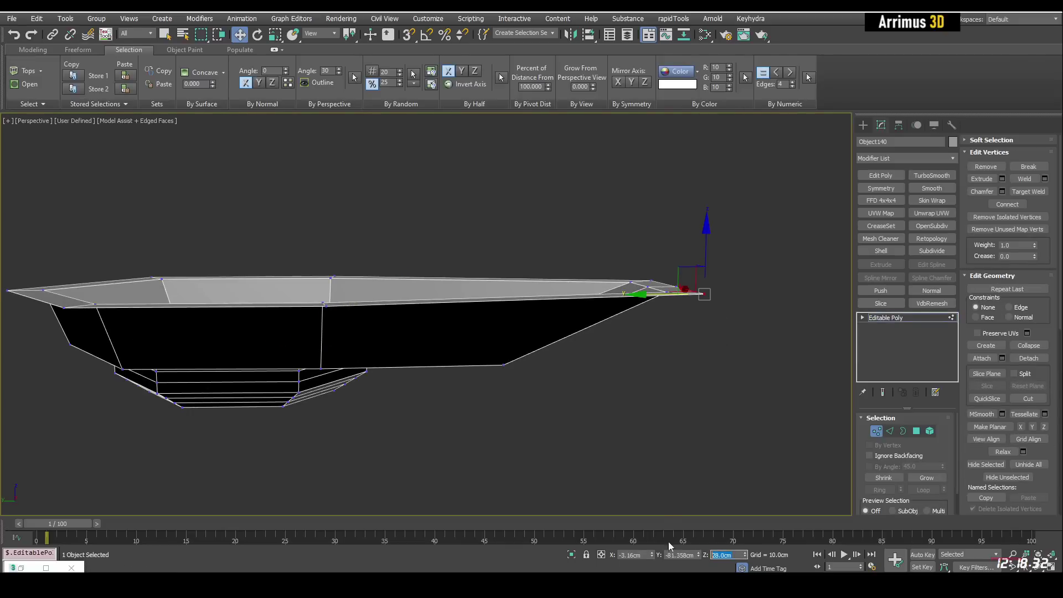
pyautogui.hotkey('ctrl', 'z')
# Move only the insert's pivot to rim height by setting its Z position to 28.0 cm
pyautogui.click(886, 317)
pyautogui.click(899, 125)
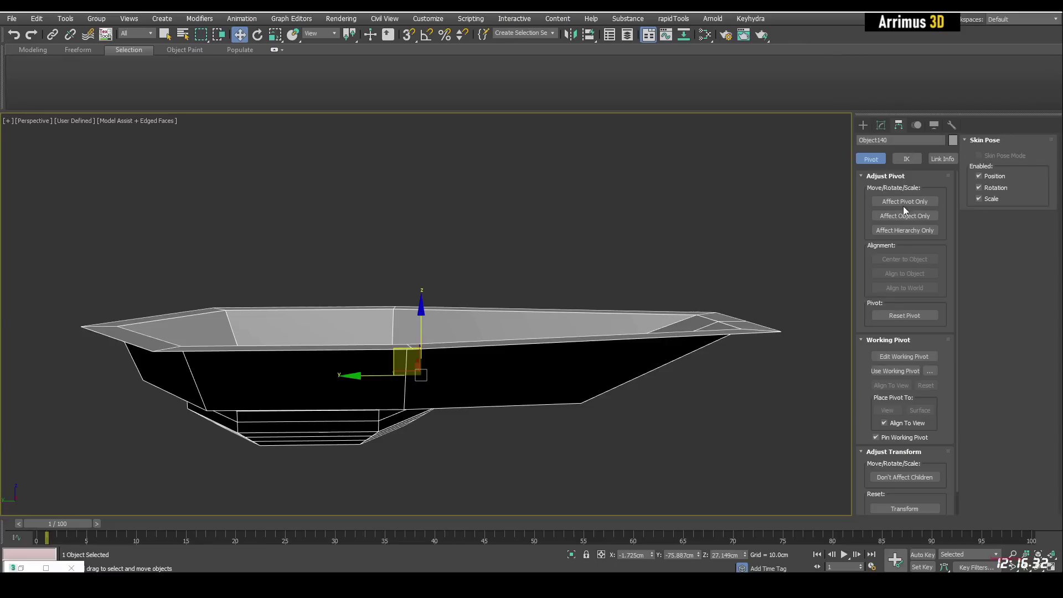
pyautogui.click(903, 203)
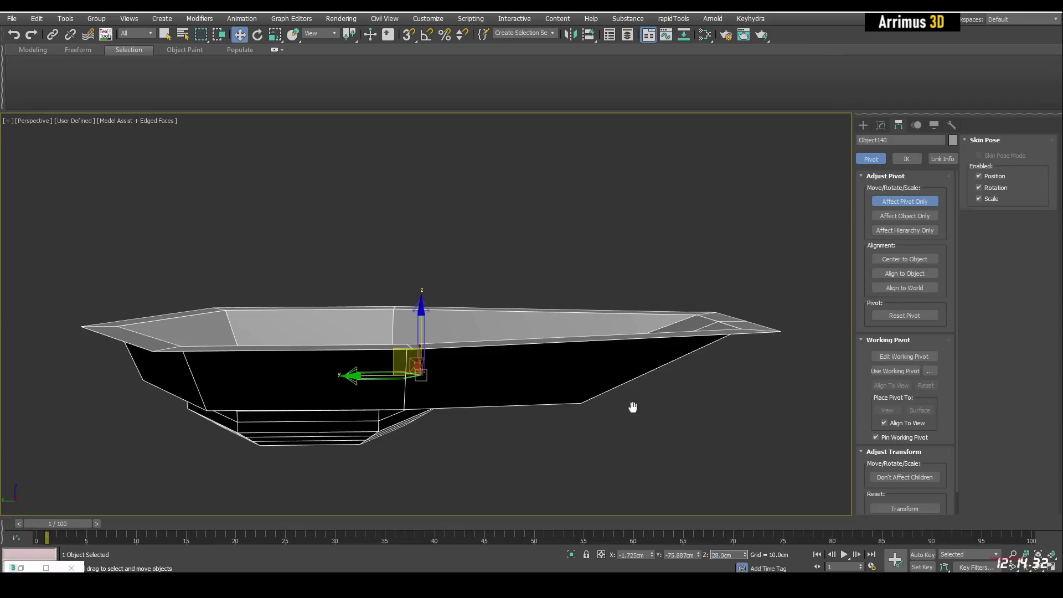
pyautogui.moveTo(633, 407); pyautogui.dragTo(652, 397, button='middle')
pyautogui.click(892, 201)
# Create a plane about 6.8 by 5.5 cm beside the insert and align it to the insert's pivot
pyautogui.keyDown('alt'); pyautogui.moveTo(677, 263); pyautogui.dragTo(604, 311, button='middle'); pyautogui.keyUp('alt')
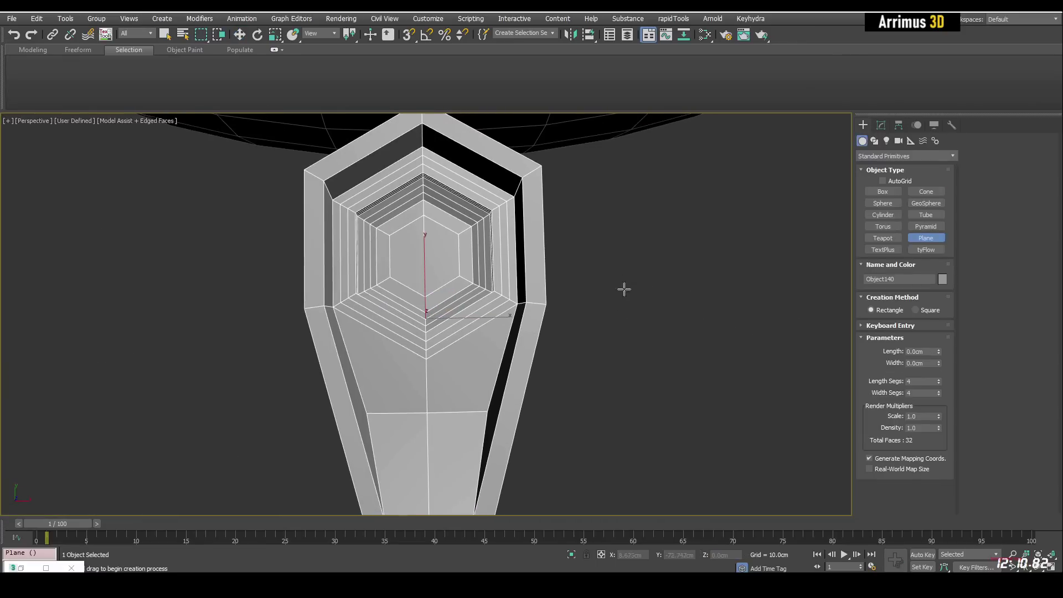
pyautogui.moveTo(632, 249); pyautogui.dragTo(748, 339)
pyautogui.hotkey('shift', 'a')
pyautogui.click(537, 241)
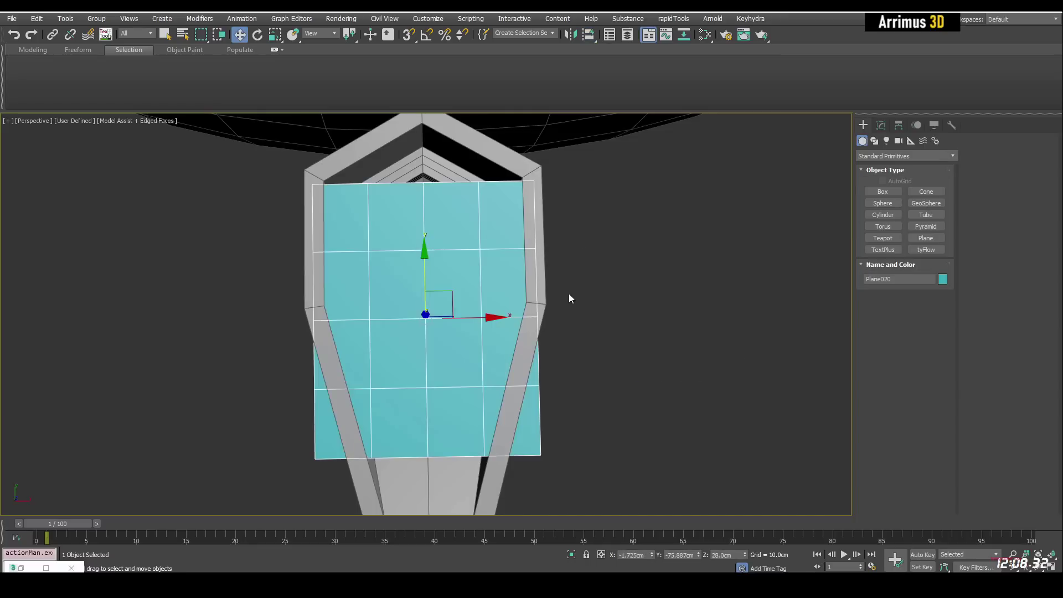
# Enlarge the plane beyond the insert's rim to a length of 13.067 cm and a width of 9.514 cm
pyautogui.keyDown('alt'); pyautogui.moveTo(570, 297); pyautogui.dragTo(822, 134, button='middle'); pyautogui.keyUp('alt')
pyautogui.click(880, 126)
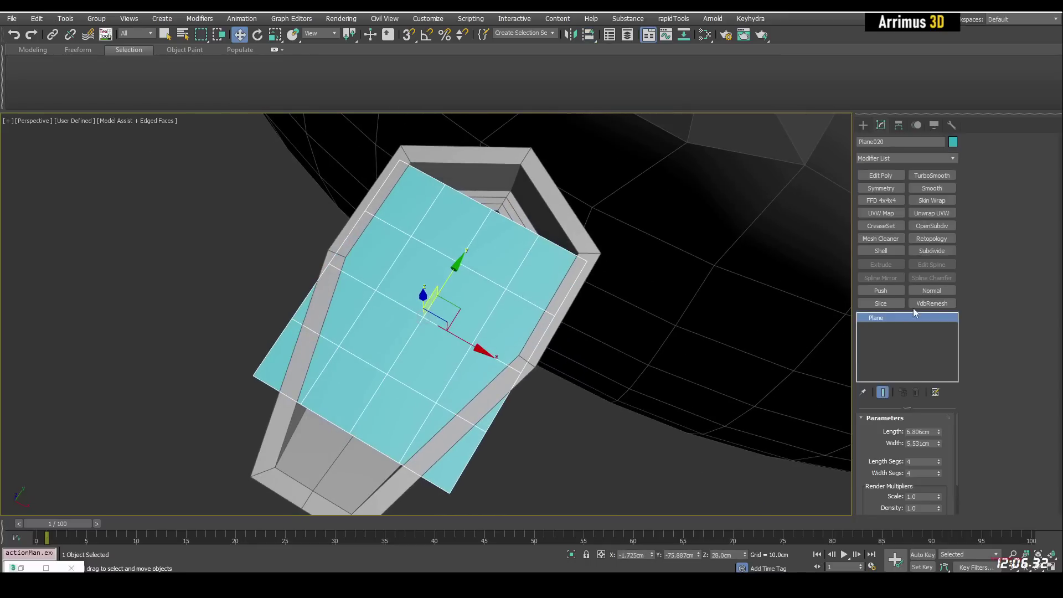
pyautogui.moveTo(940, 431)
pyautogui.mouseDown()
pyautogui.moveTo(939, 409)
pyautogui.moveTo(939, 442)
pyautogui.moveTo(938, 424)
pyautogui.mouseUp()
pyautogui.scroll(-2, 701, 310)
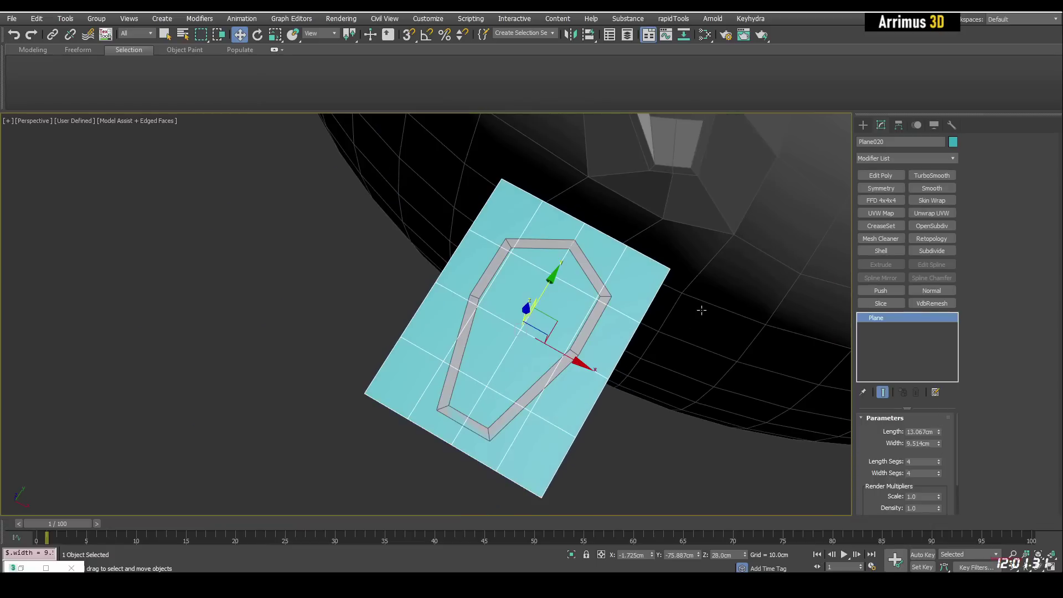
# Subdivide the plane with a TurboSmooth modifier set to 2 iterations
pyautogui.click(927, 178)
pyautogui.click(941, 434)
pyautogui.press('q')
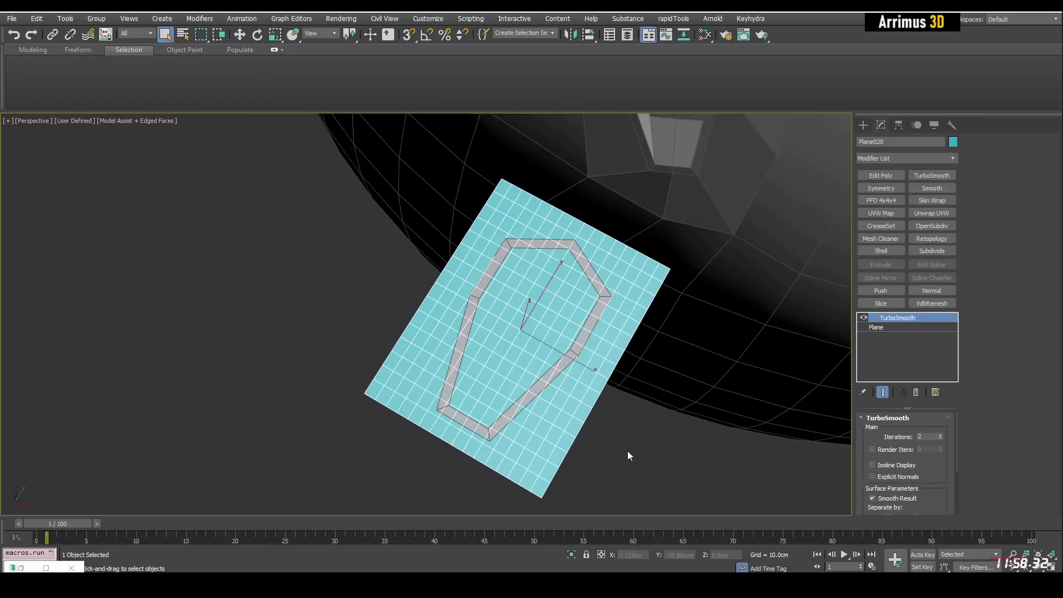
pyautogui.click(627, 451)
# Add a Skin Wrap modifier to the insert with Weight All Points enabled and the plane as its control object
pyautogui.click(582, 332)
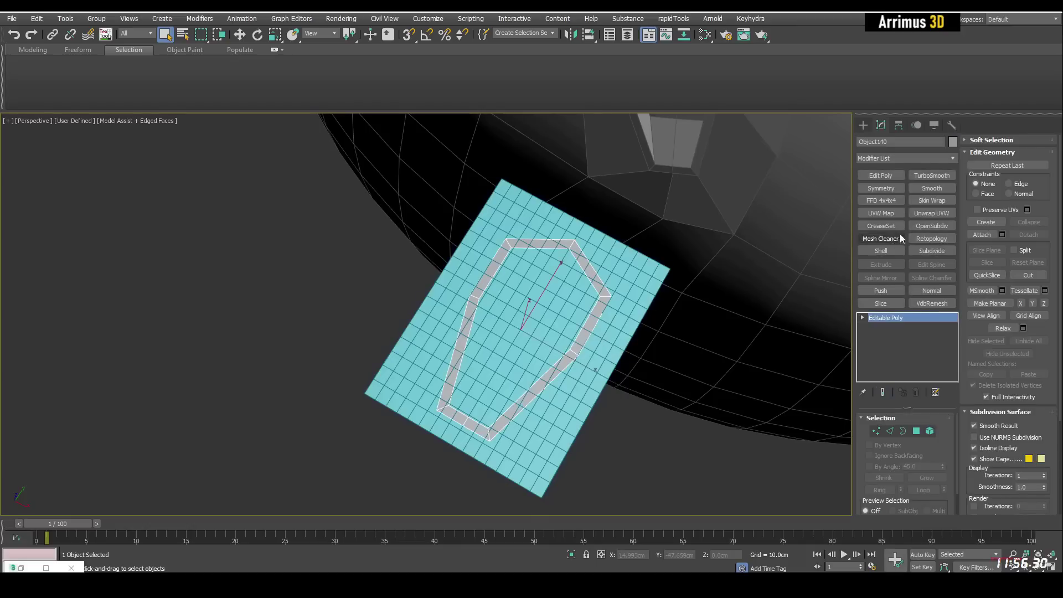
pyautogui.click(930, 200)
pyautogui.moveTo(958, 447); pyautogui.dragTo(954, 506)
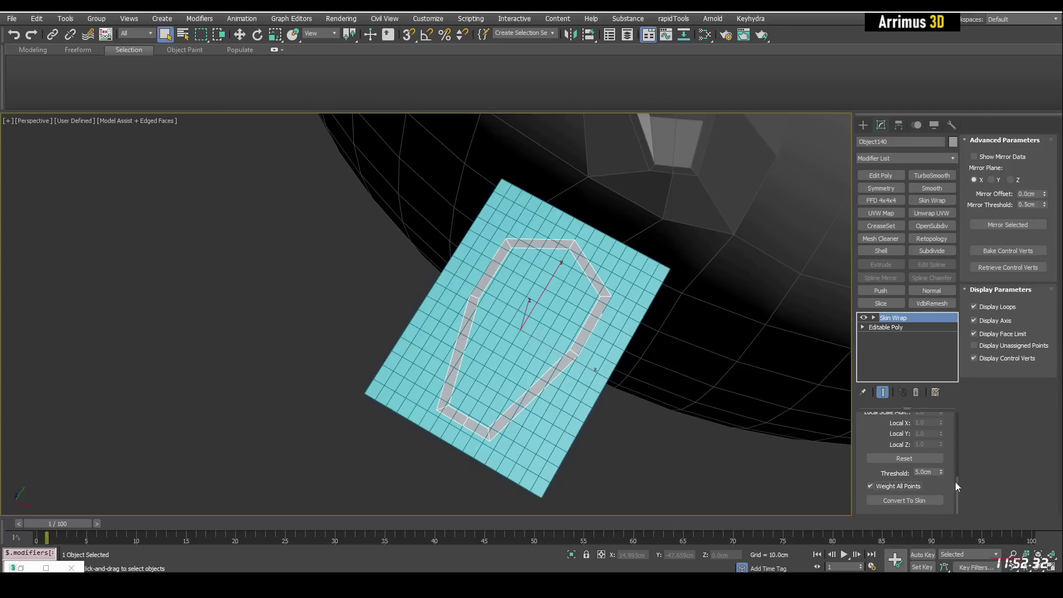
pyautogui.moveTo(956, 481); pyautogui.dragTo(959, 400)
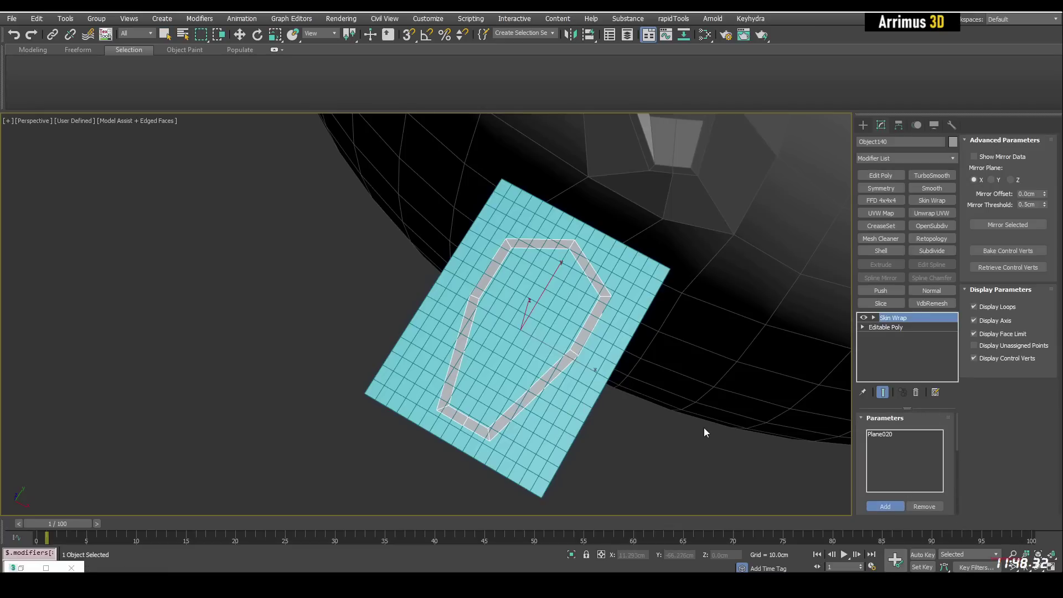
pyautogui.press('w')
pyautogui.press('q')
# Clone the plane together with its insert as one Copy, placed beside the originals
pyautogui.click(541, 380)
pyautogui.scroll(3, 532, 377)
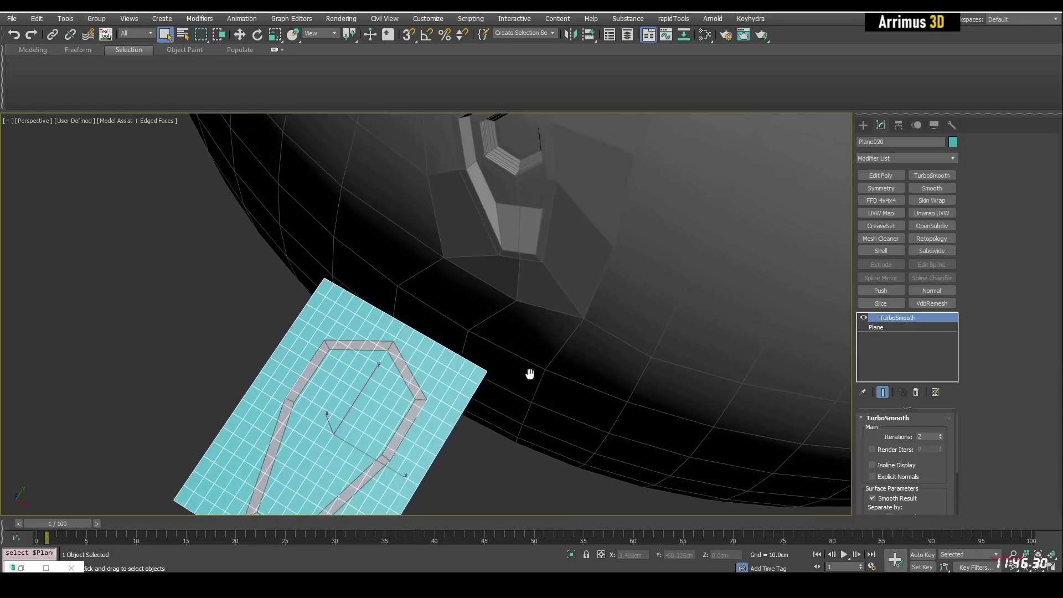
pyautogui.keyDown('alt'); pyautogui.moveTo(530, 375); pyautogui.dragTo(574, 368, button='middle'); pyautogui.keyUp('alt')
pyautogui.moveTo(574, 367)
pyautogui.mouseDown()
pyautogui.moveTo(399, 394)
pyautogui.moveTo(638, 387)
pyautogui.mouseUp()
pyautogui.press('w')
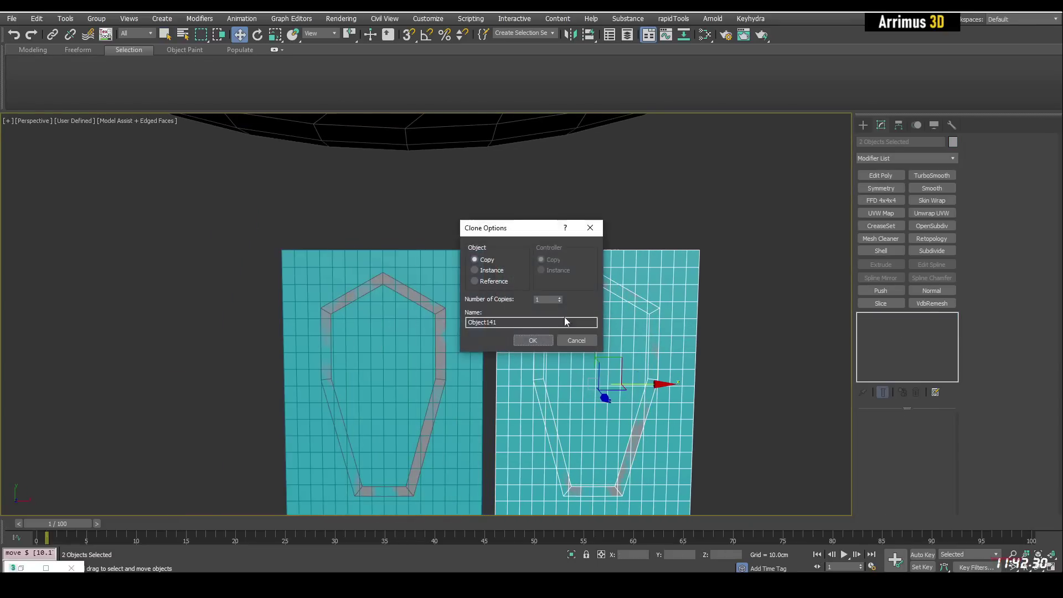
pyautogui.click(533, 340)
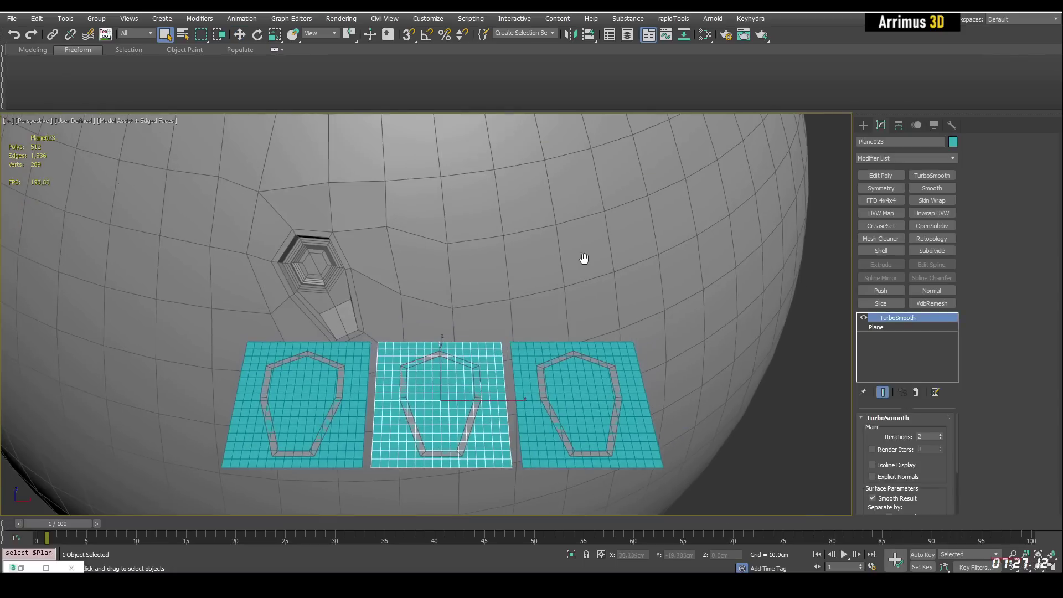
# Place the middle plane, with its wrapped insert, on the sphere's surface above and beside the existing socket
pyautogui.moveTo(585, 259); pyautogui.dragTo(581, 259, button='middle')
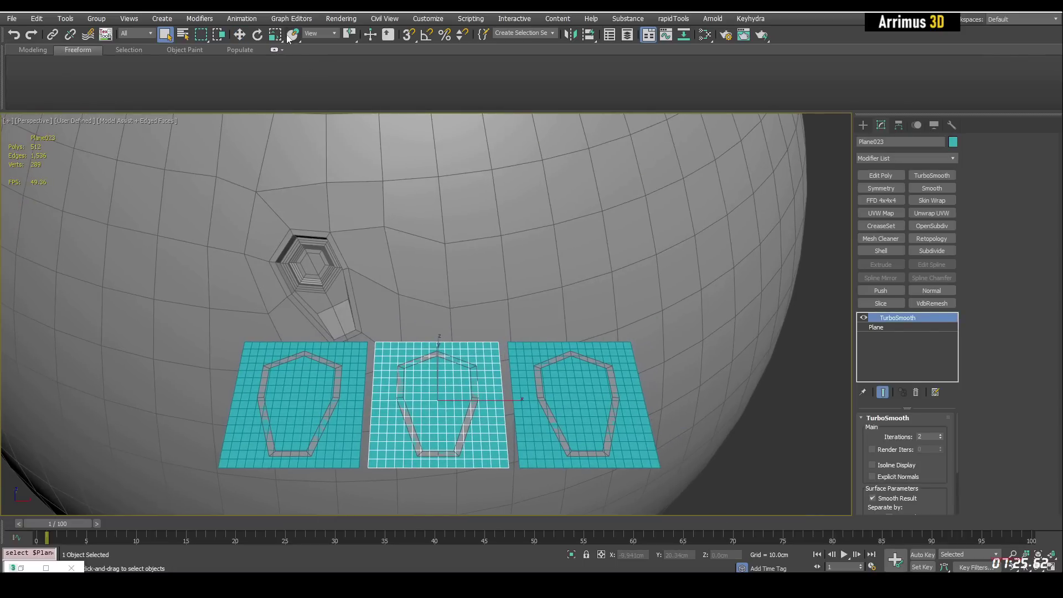
pyautogui.moveTo(452, 189); pyautogui.dragTo(457, 249, button='middle')
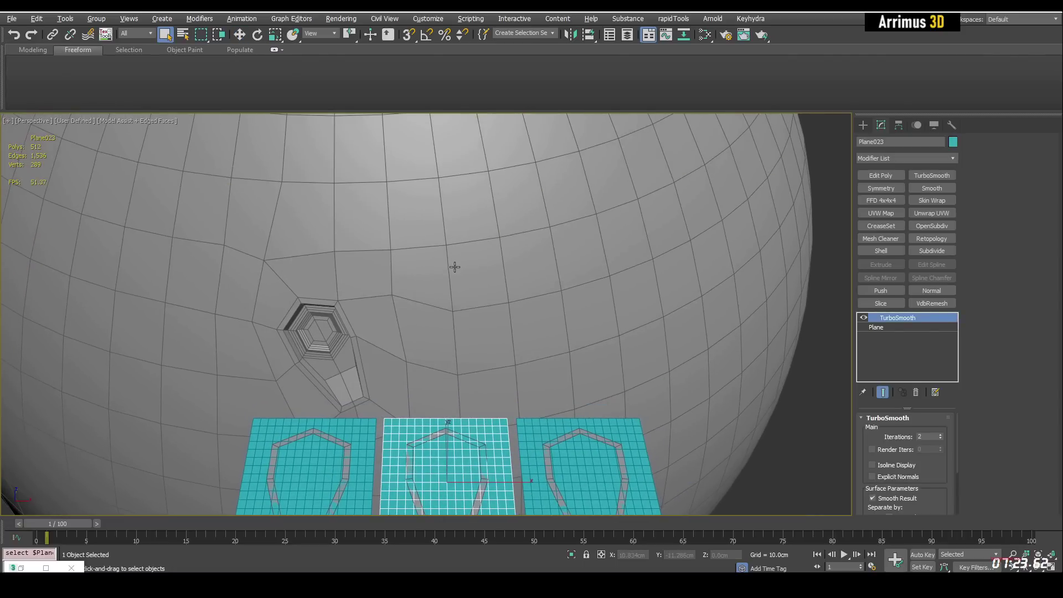
pyautogui.press('y')
pyautogui.moveTo(449, 465); pyautogui.dragTo(479, 274)
pyautogui.press('z')
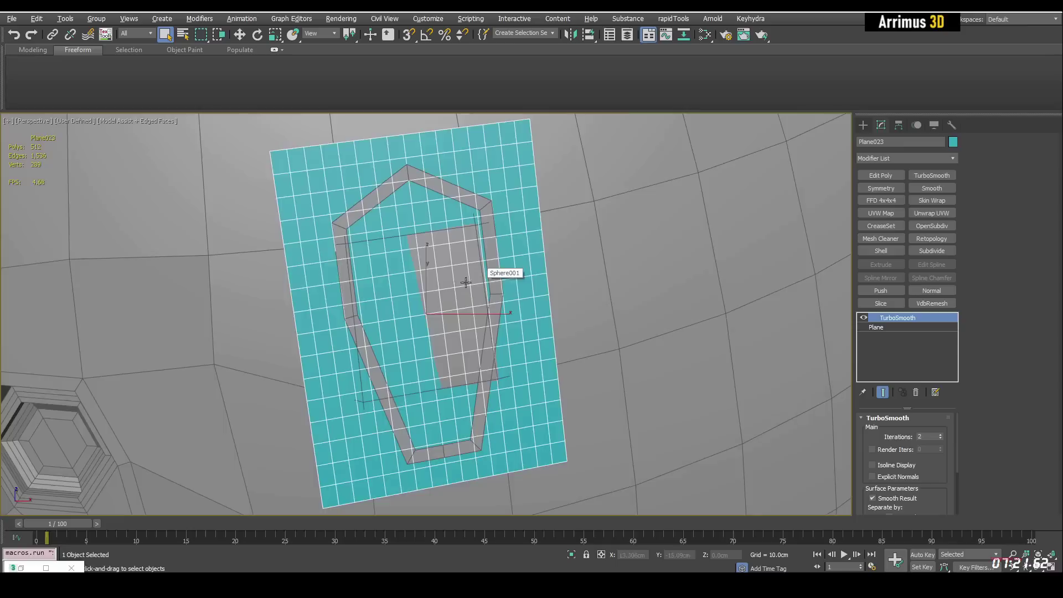
pyautogui.keyDown('alt'); pyautogui.moveTo(465, 282); pyautogui.dragTo(460, 264, button='middle'); pyautogui.keyUp('alt')
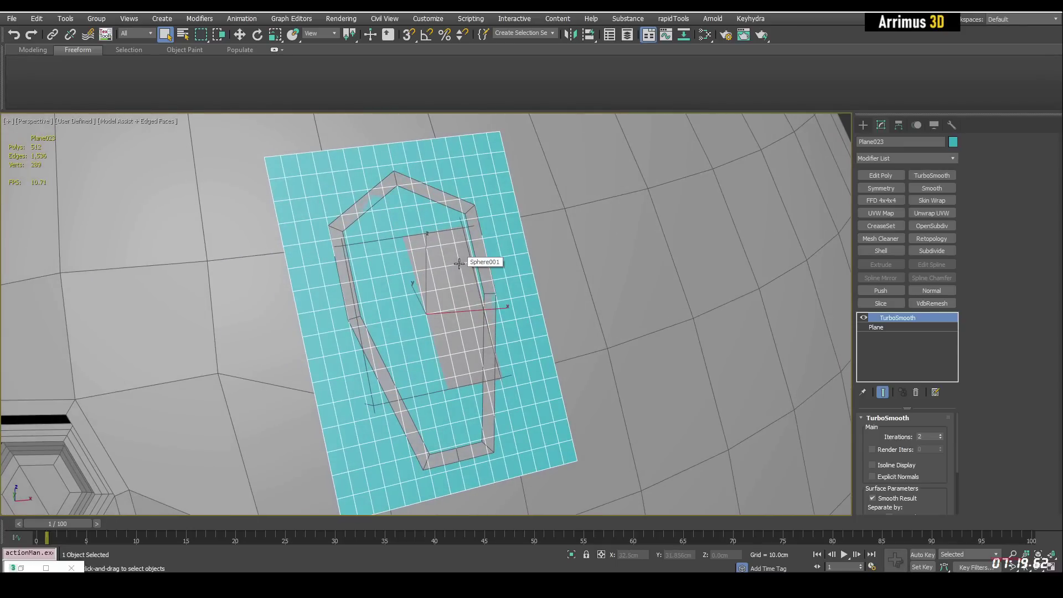
# Add an Edit Poly modifier to the placed plane and set PolyDraw to draw on the sphere's surface at vertex level
pyautogui.hotkey('ctrl', 'e')
pyautogui.press('1')
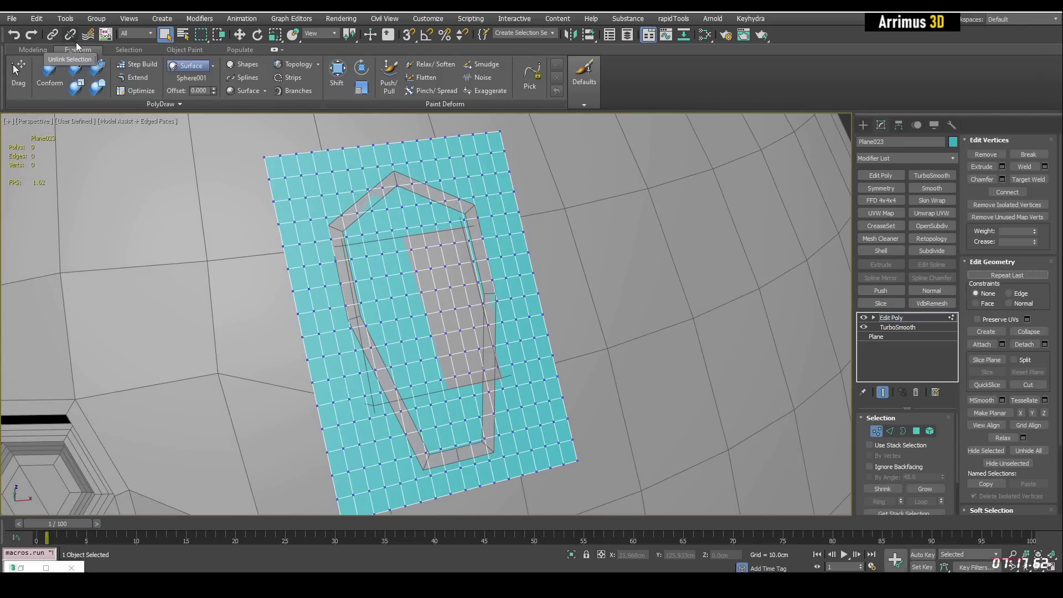
pyautogui.click(213, 66)
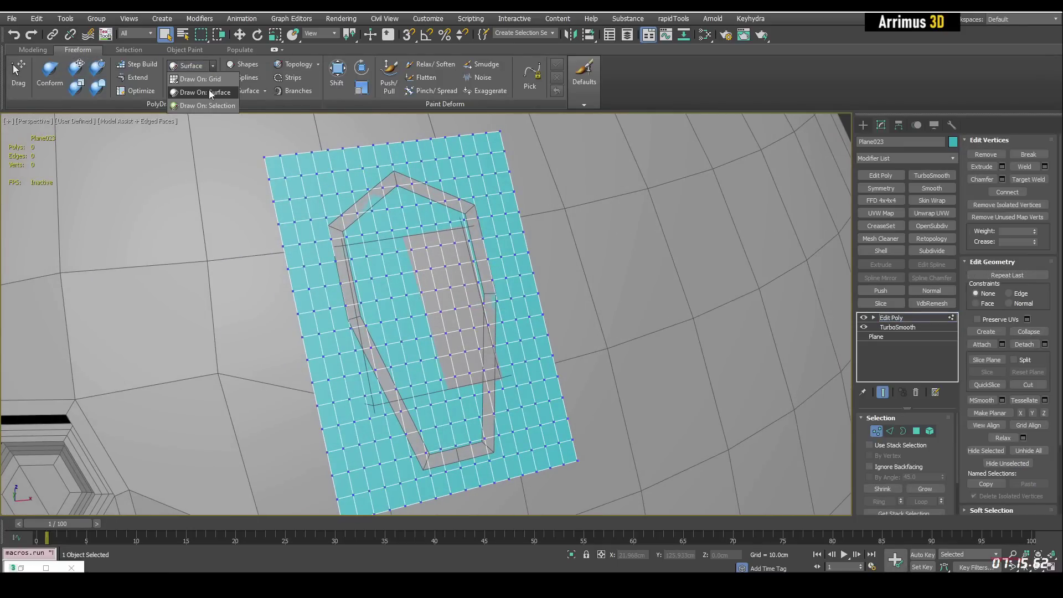
pyautogui.click(208, 91)
pyautogui.click(191, 79)
pyautogui.moveTo(488, 249)
pyautogui.keyDown('alt'); pyautogui.mouseDown(button='middle')
pyautogui.moveTo(480, 243)
pyautogui.moveTo(560, 196)
pyautogui.mouseUp(button='middle'); pyautogui.keyUp('alt')
pyautogui.click(570, 224)
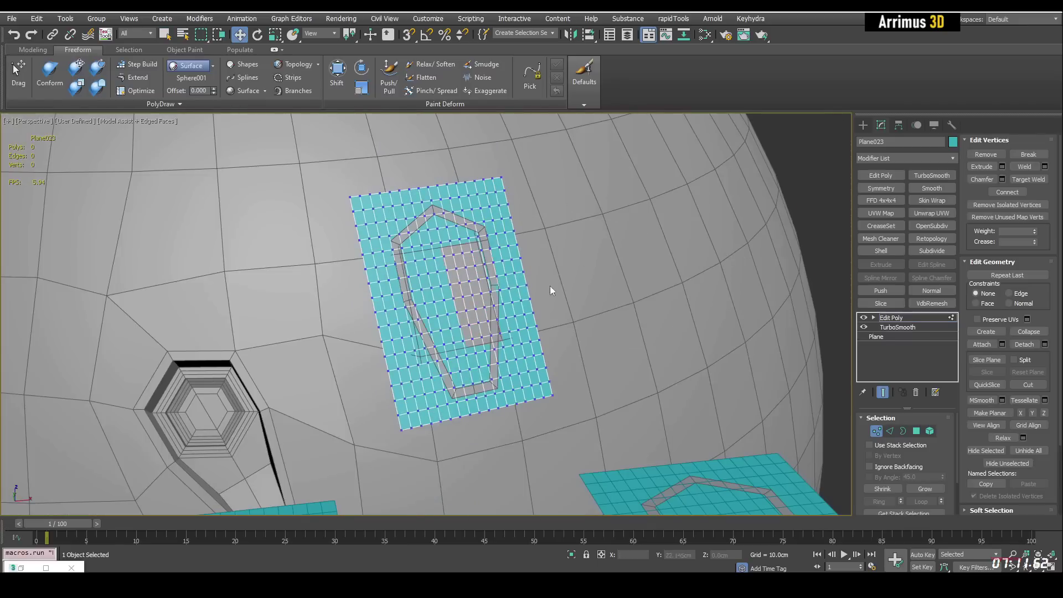
# Conform the placed plane's vertices to the sphere's curvature with a large Conform brush
pyautogui.click(49, 75)
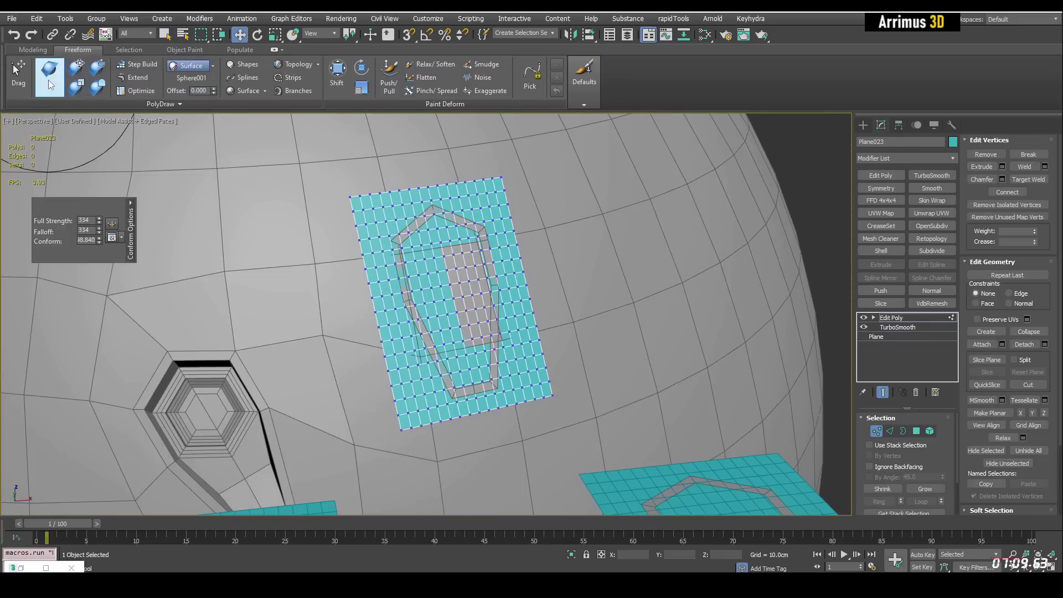
pyautogui.scroll(5, 432, 290)
pyautogui.scroll(-5, 447, 285)
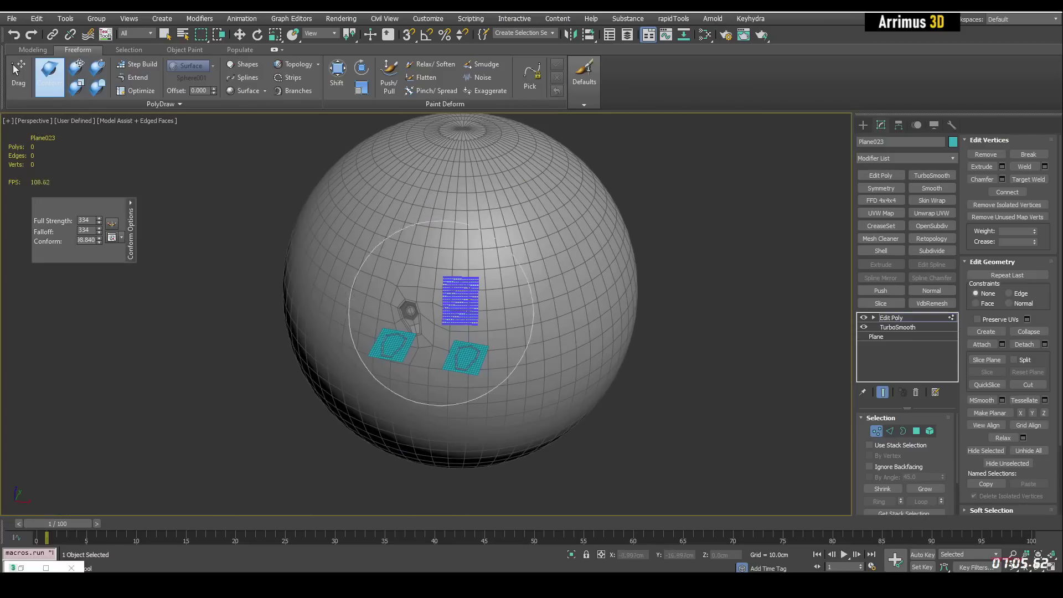
pyautogui.rightClick(467, 286)
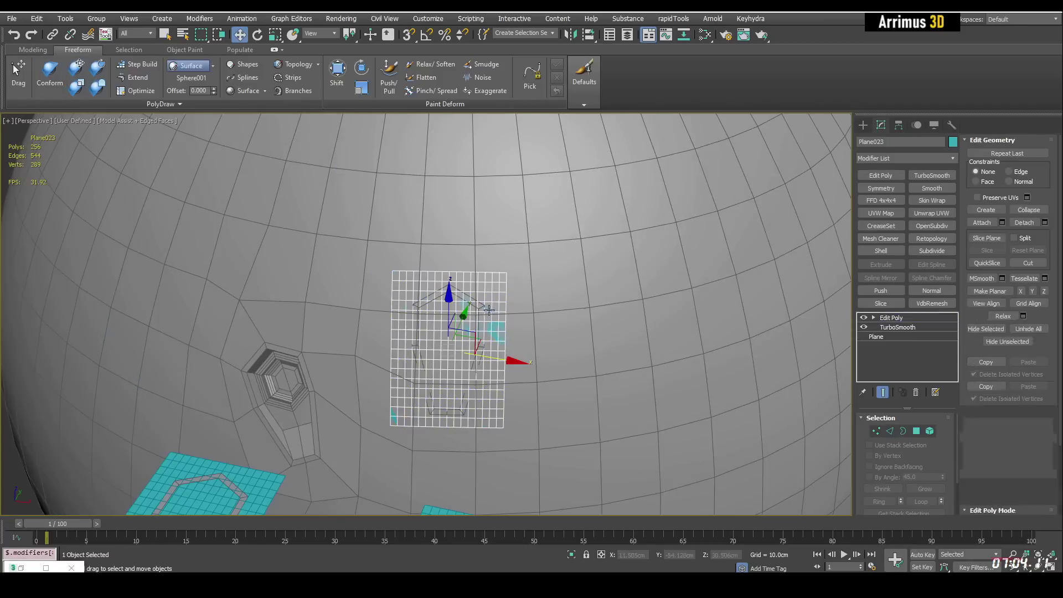
pyautogui.press('q')
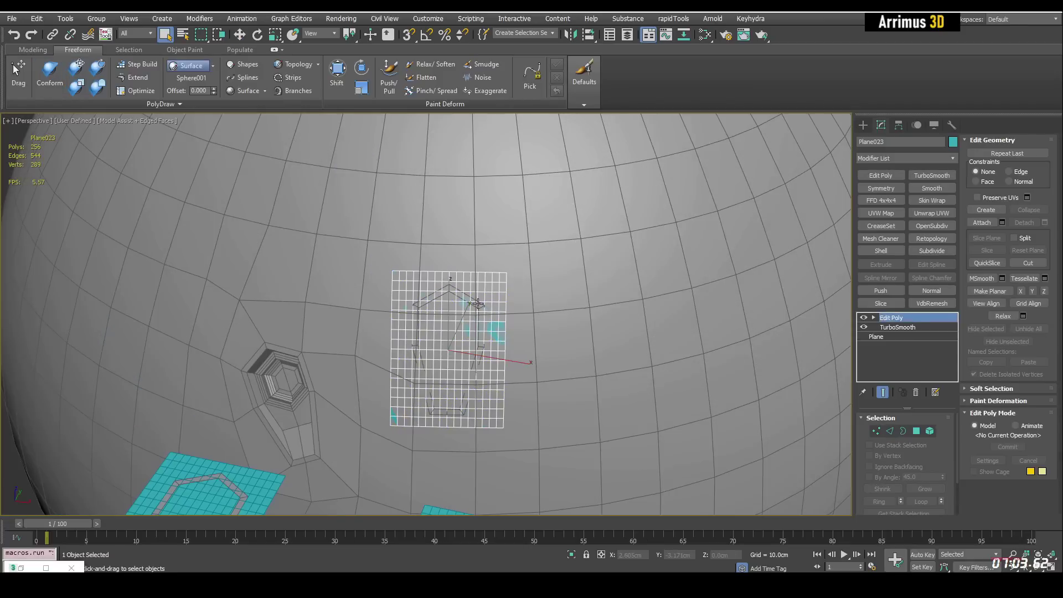
# Collapse the Skin Wrap modifier on the conformed insert into its base mesh
pyautogui.click(476, 303)
pyautogui.click(477, 304)
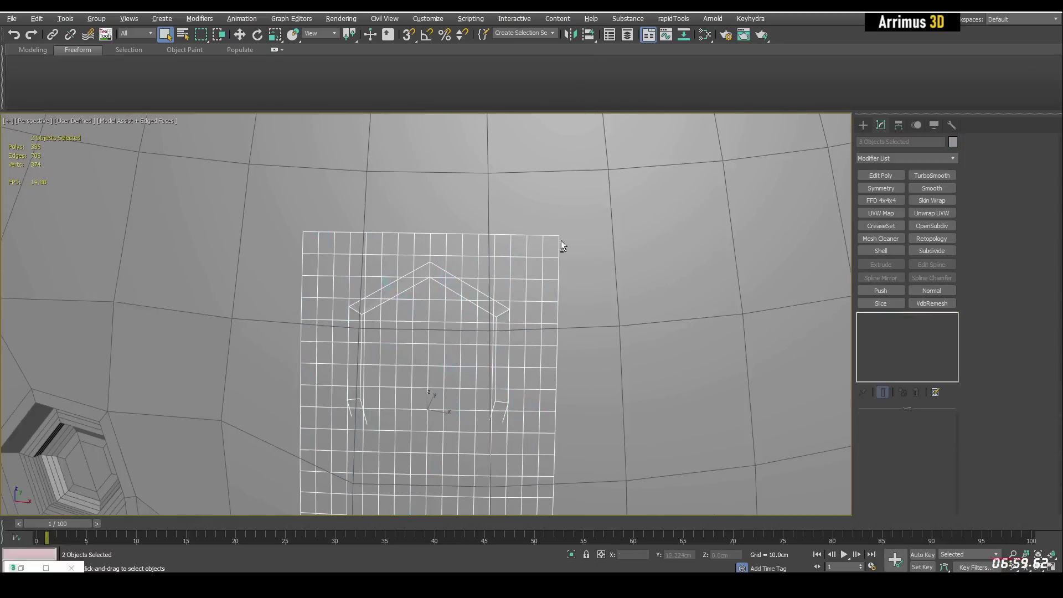
pyautogui.rightClick(901, 318)
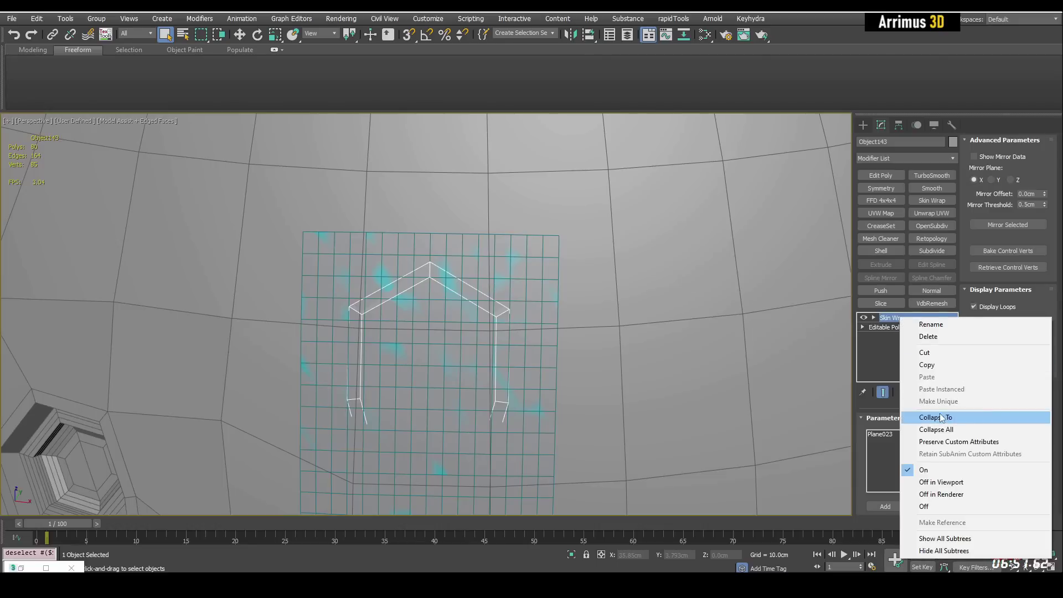
pyautogui.click(919, 417)
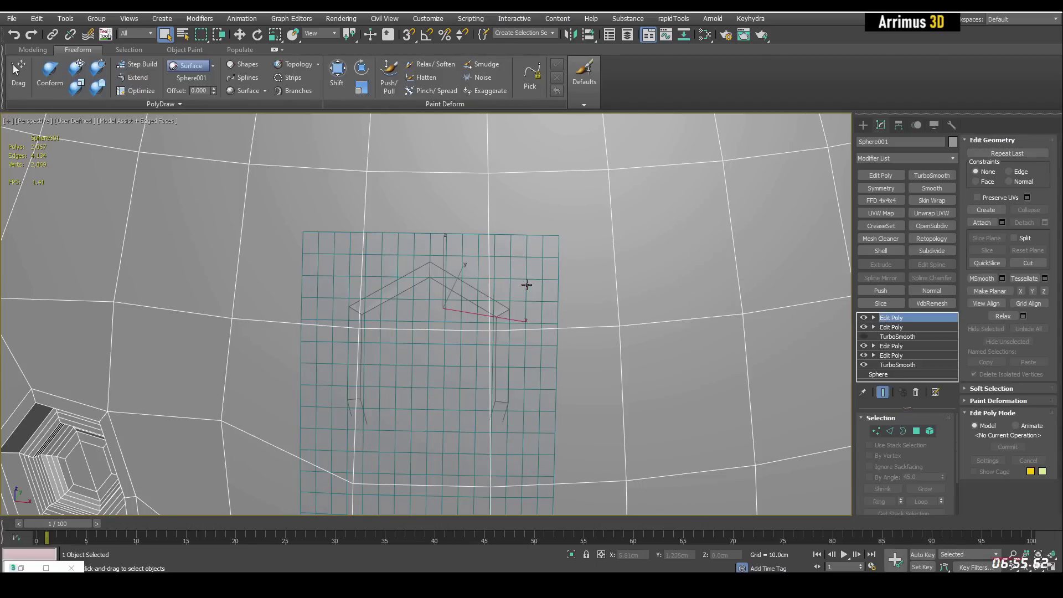
# Delete the six sphere polygons that surround the conformed coffin insert to open a hole for it
pyautogui.click(527, 285)
pyautogui.keyDown('alt'); pyautogui.moveTo(496, 315); pyautogui.dragTo(503, 418, button='middle'); pyautogui.keyUp('alt')
pyautogui.press('4')
pyautogui.hotkey('ctrl', 'd')
pyautogui.click(504, 417)
pyautogui.keyDown('ctrl'); pyautogui.keyDown('shift'); pyautogui.click(509, 251); pyautogui.keyUp('shift'); pyautogui.keyUp('ctrl')
pyautogui.keyDown('ctrl'); pyautogui.keyDown('shift'); pyautogui.click(567, 264); pyautogui.keyUp('shift'); pyautogui.keyUp('ctrl')
pyautogui.keyDown('ctrl'); pyautogui.keyDown('shift'); pyautogui.click(573, 414); pyautogui.keyUp('shift'); pyautogui.keyUp('ctrl')
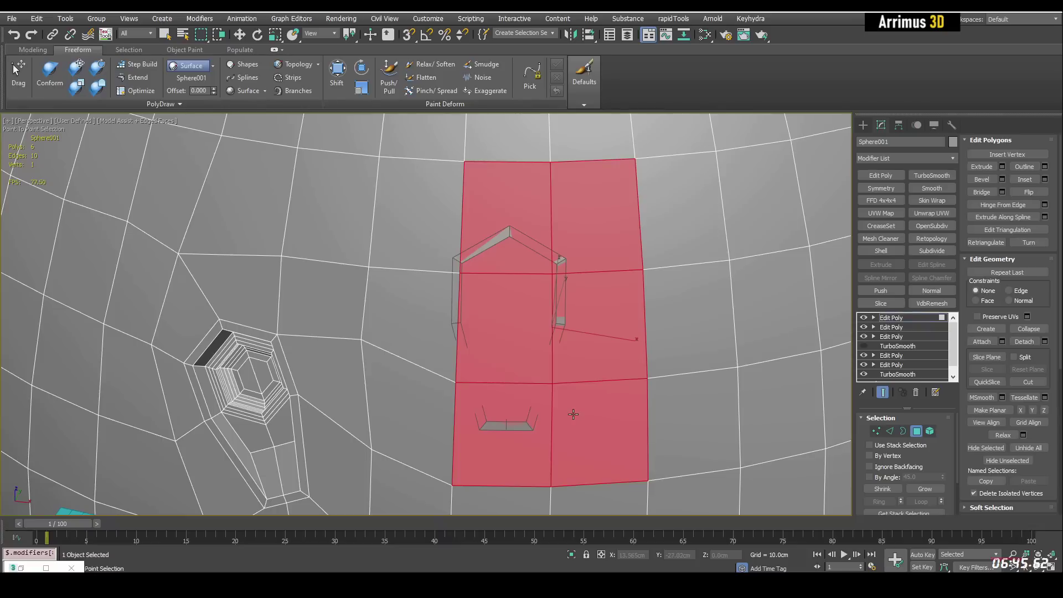
pyautogui.press('Delete')
pyautogui.press('q')
pyautogui.moveTo(510, 410); pyautogui.dragTo(520, 397, button='middle')
# Slide the hole's left middle edge outward, clear of the insert, with the Edge constraint active
pyautogui.press('1')
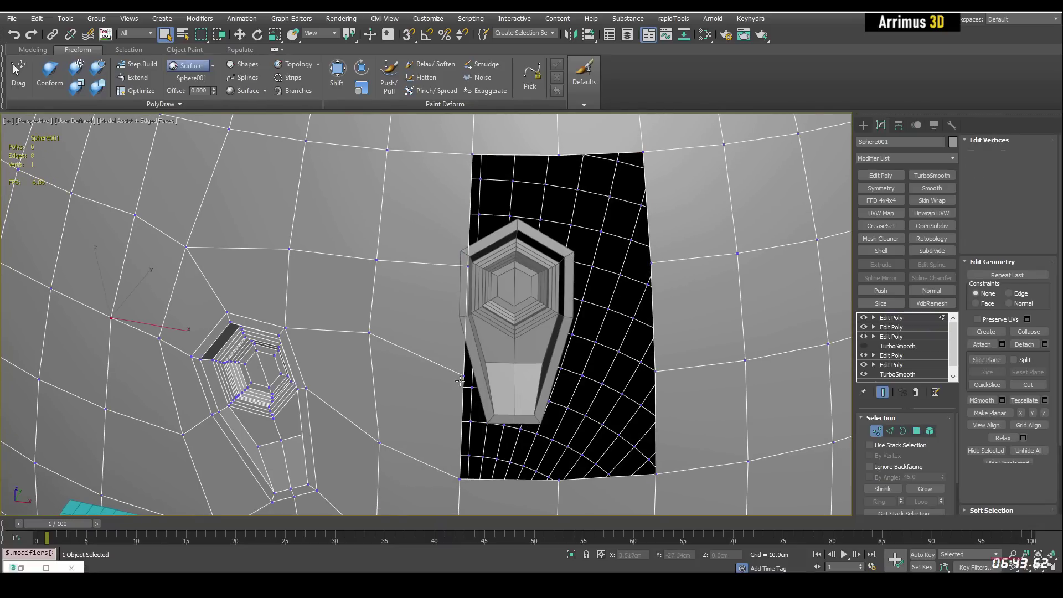
pyautogui.press('2')
pyautogui.press('w')
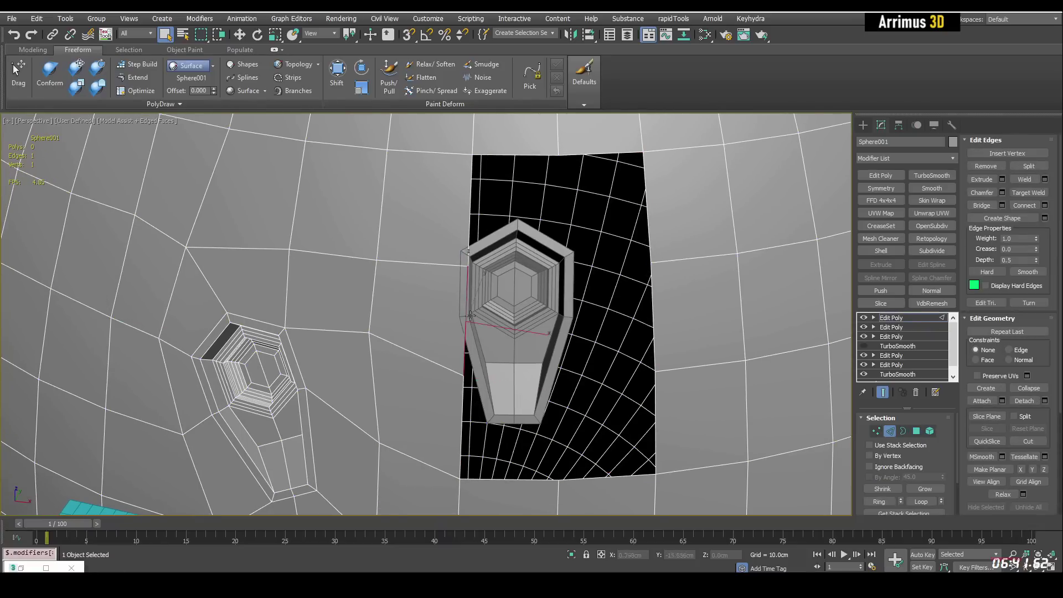
pyautogui.click(466, 303)
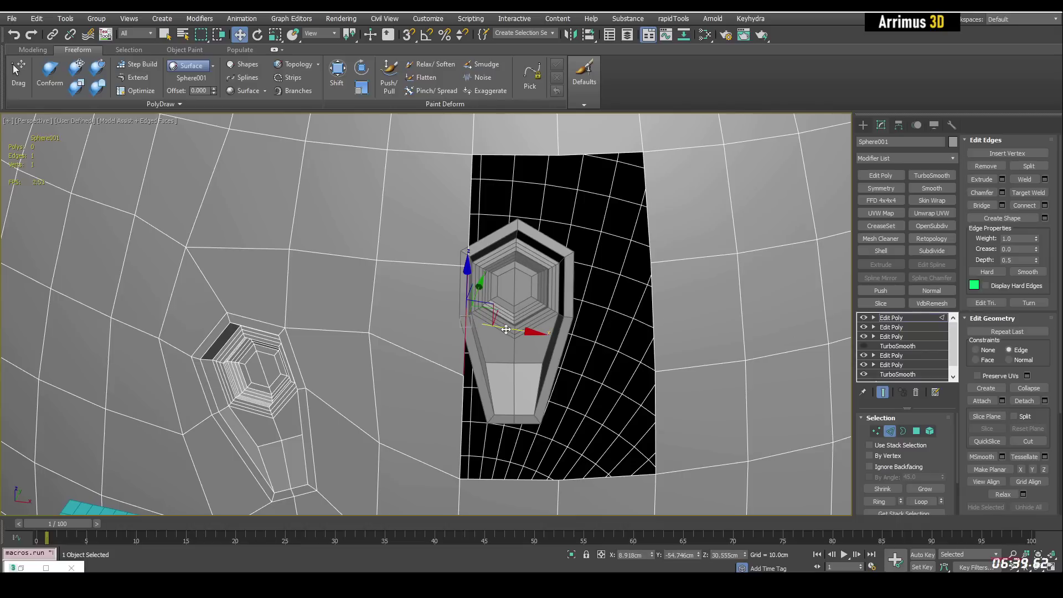
pyautogui.moveTo(505, 330); pyautogui.dragTo(503, 317)
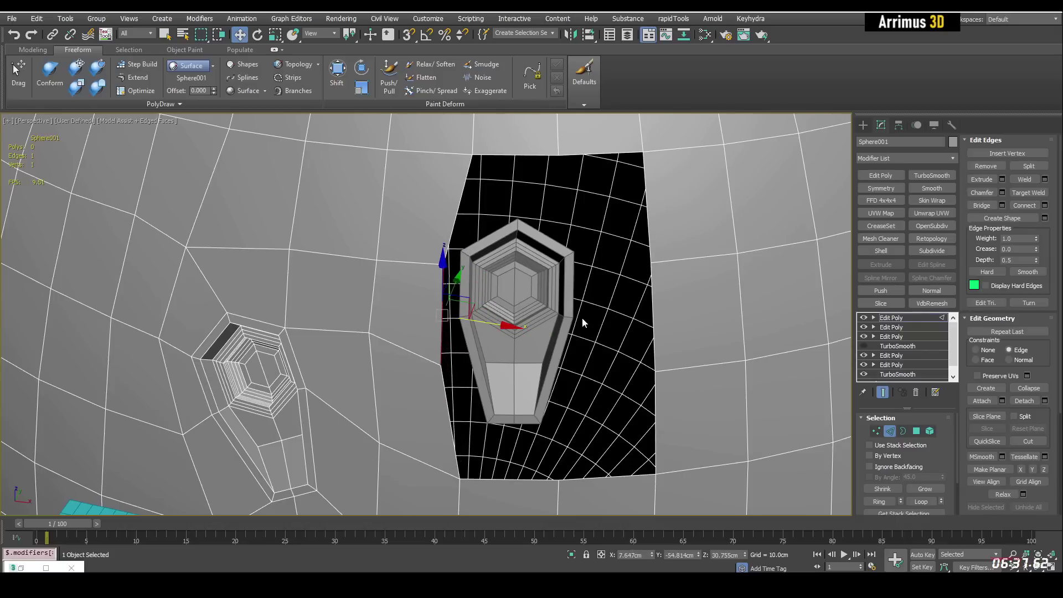
# Attach the conformed coffin insert to the sphere
pyautogui.click(984, 400)
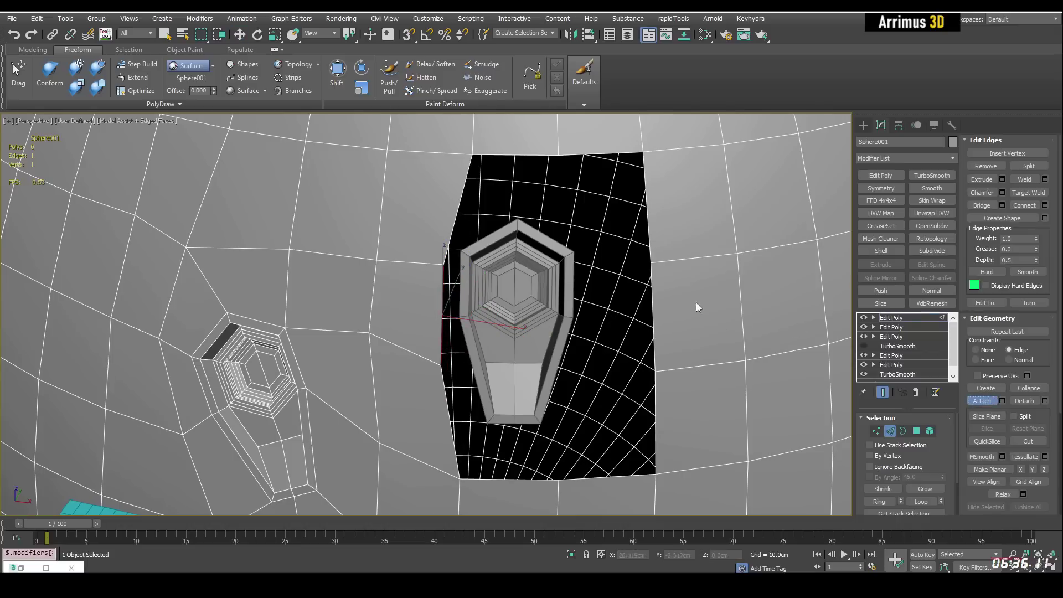
pyautogui.click(558, 275)
pyautogui.moveTo(584, 228); pyautogui.dragTo(554, 166, button='middle')
pyautogui.scroll(2, 526, 251)
pyautogui.press('q')
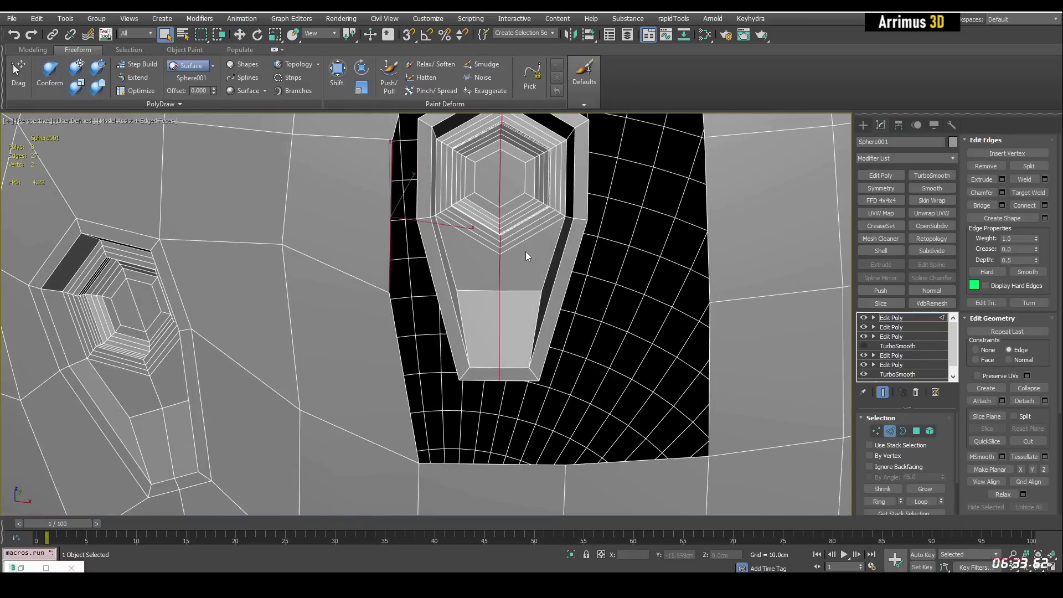
# Examine the attached insert as an element, and view the flat source planes and their inserts from the side
pyautogui.press('3')
pyautogui.press('5')
pyautogui.click(526, 252)
pyautogui.press('z')
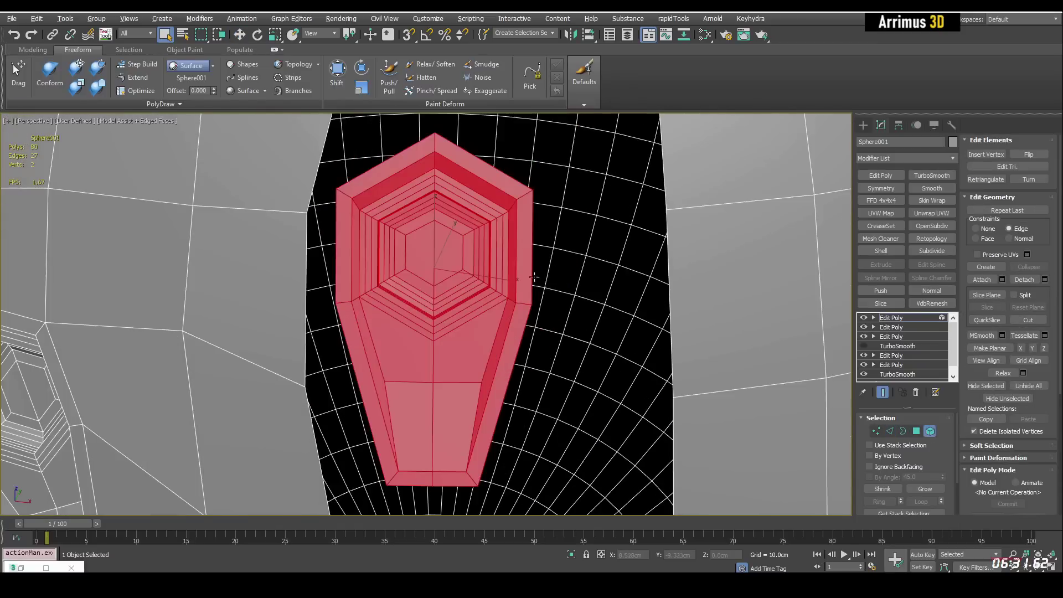
pyautogui.keyDown('alt'); pyautogui.moveTo(534, 277); pyautogui.dragTo(434, 253, button='middle'); pyautogui.keyUp('alt')
pyautogui.press('Delete')
pyautogui.press('z')
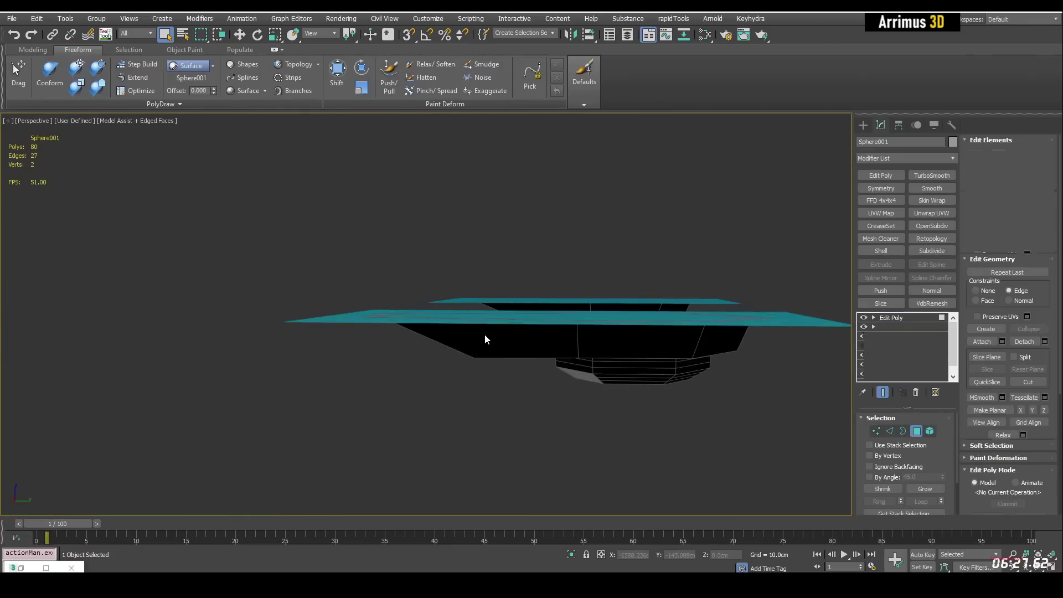
pyautogui.press('4')
pyautogui.click(519, 320)
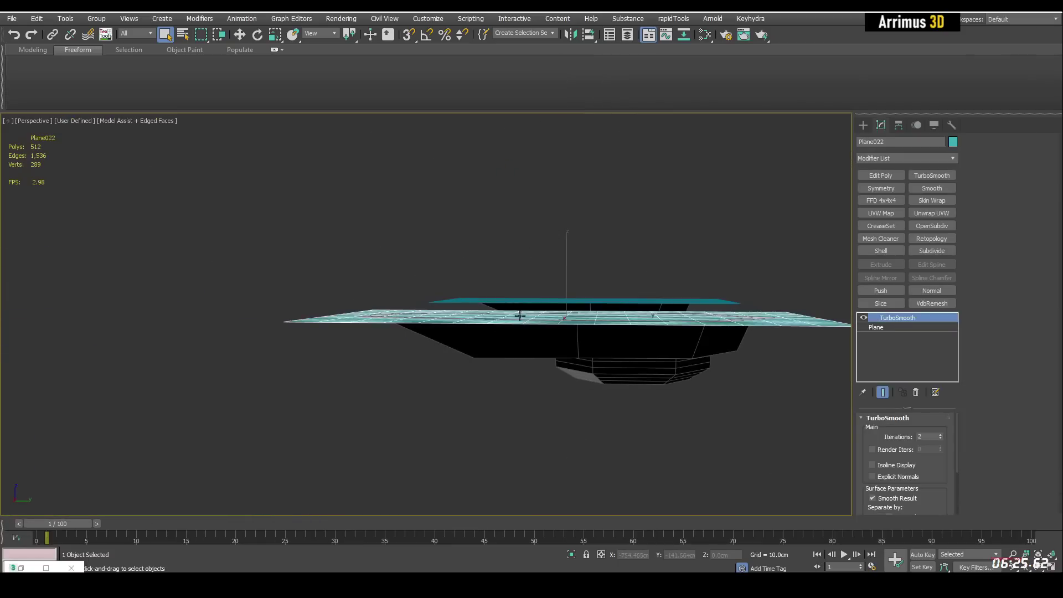
pyautogui.keyDown('alt'); pyautogui.moveTo(519, 319); pyautogui.dragTo(548, 250, button='middle'); pyautogui.keyUp('alt')
# Bridge the insert's upper-left outer edge to the sphere hole's upper edge
pyautogui.click(554, 252)
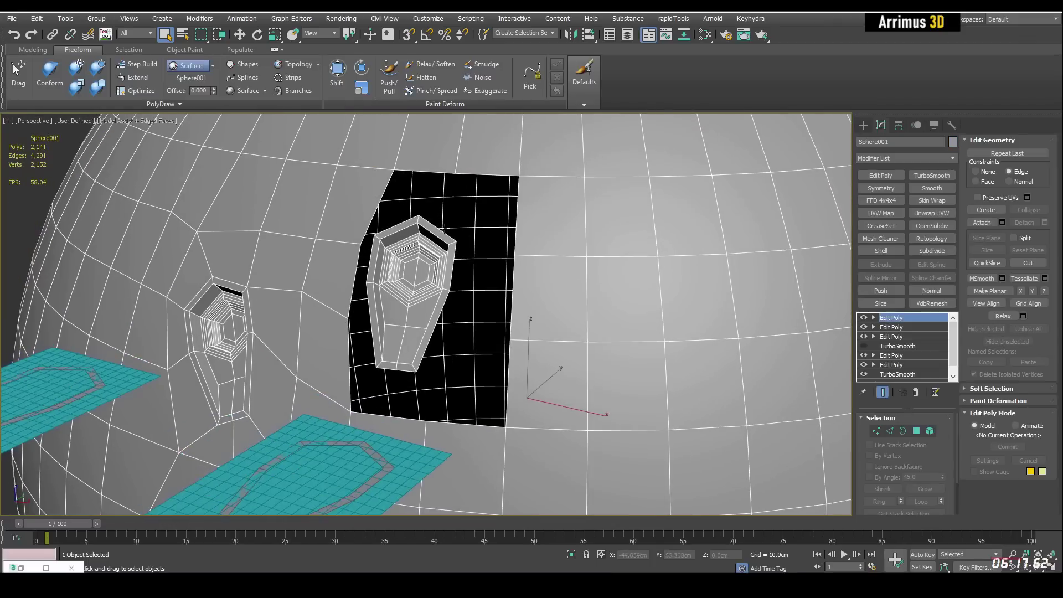
pyautogui.press('2')
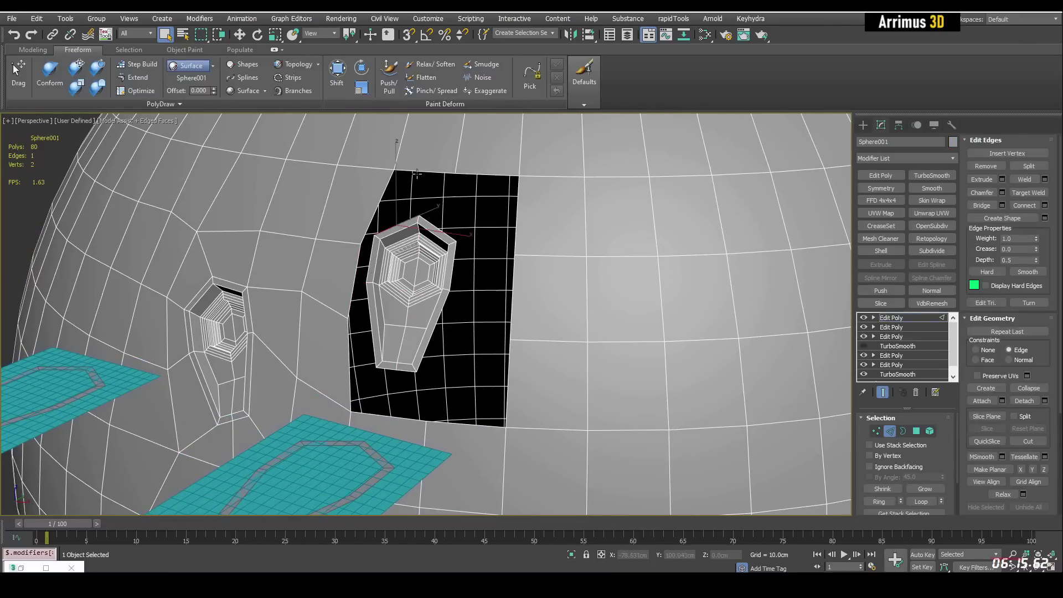
pyautogui.click(1002, 206)
pyautogui.click(551, 327)
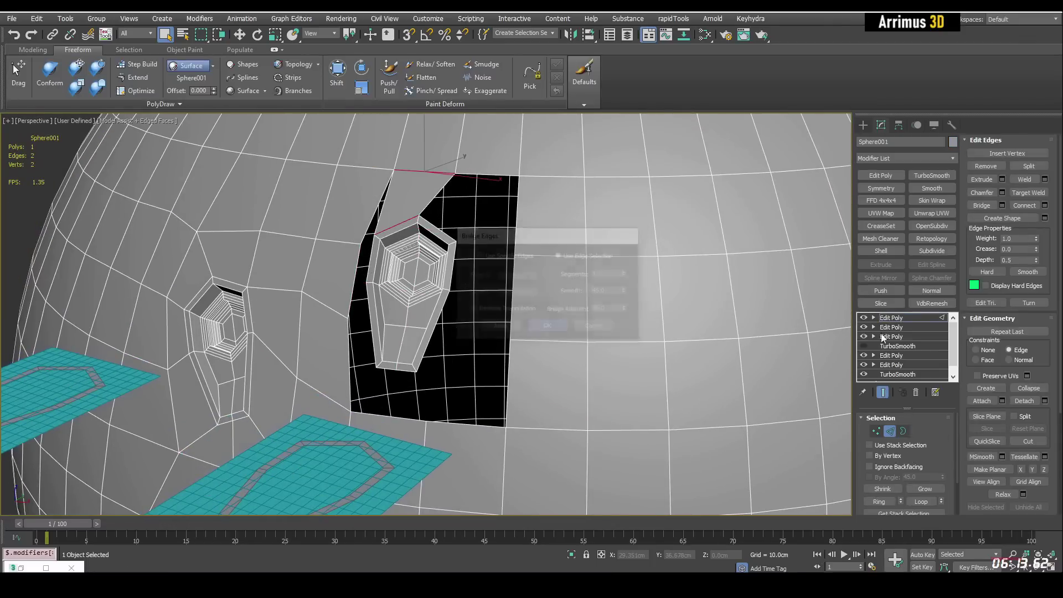
# Cap the remaining open border between the insert and the sphere
pyautogui.press('3')
pyautogui.click(443, 230)
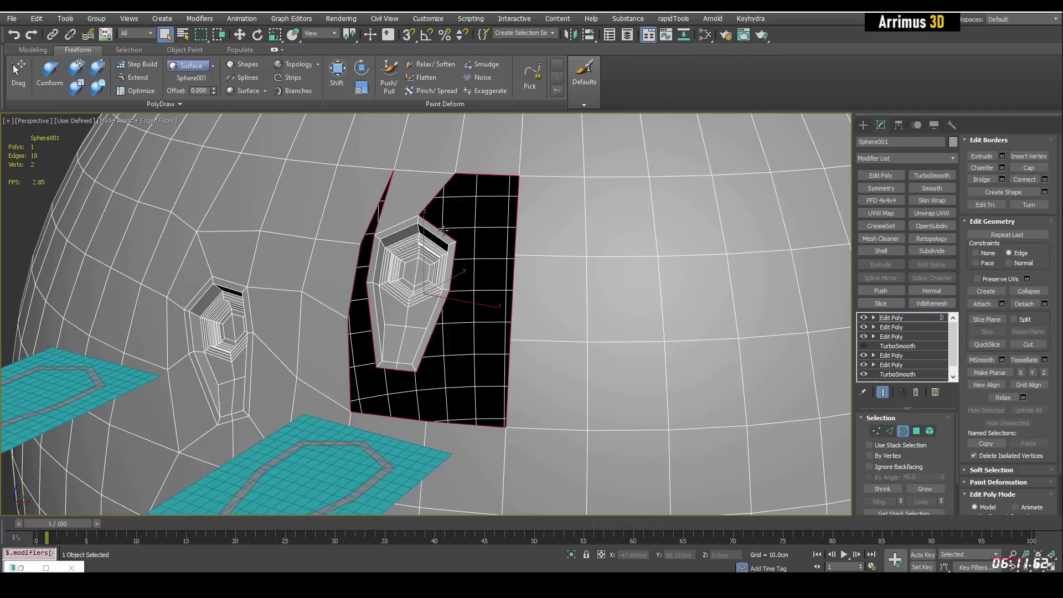
pyautogui.hotkey('alt', 'p')
# Connect the insert's upper-right corner vertex to the sphere vertex diagonally above it
pyautogui.moveTo(490, 178); pyautogui.dragTo(507, 223, button='middle')
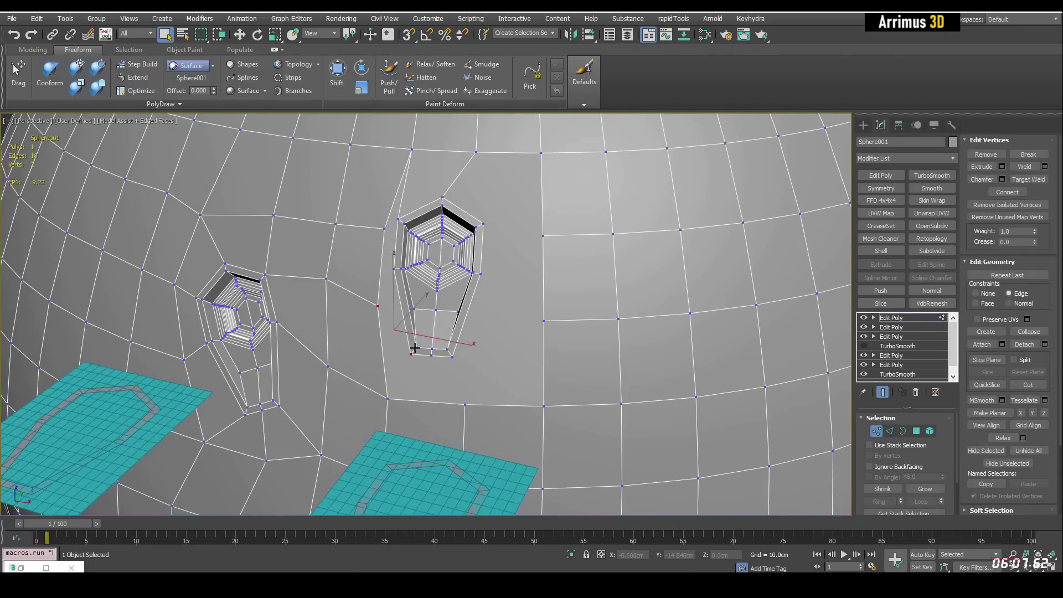
pyautogui.moveTo(414, 347); pyautogui.dragTo(457, 274, button='middle')
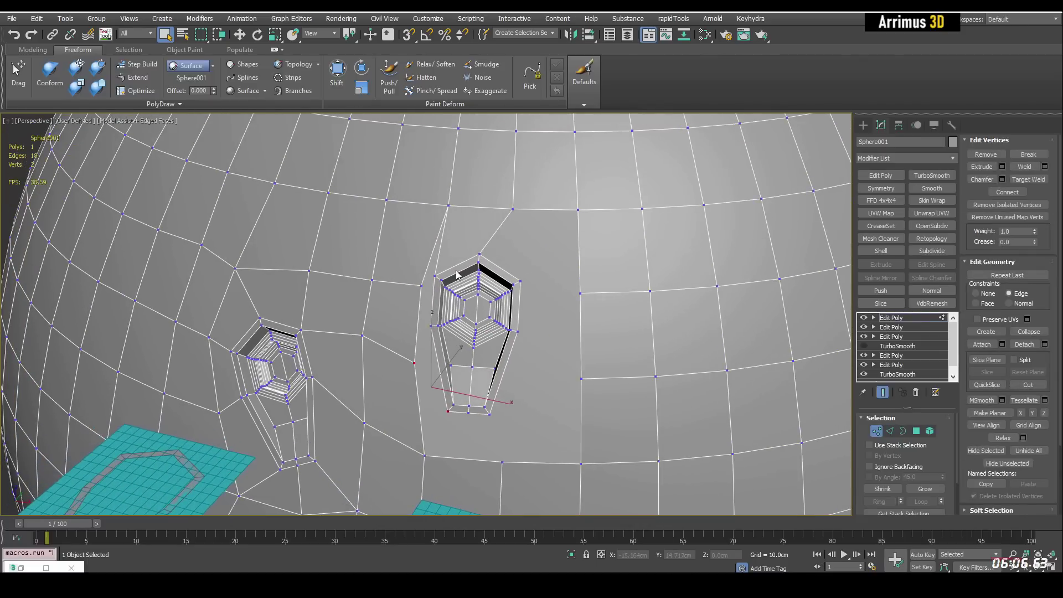
pyautogui.click(419, 283)
pyautogui.click(415, 362)
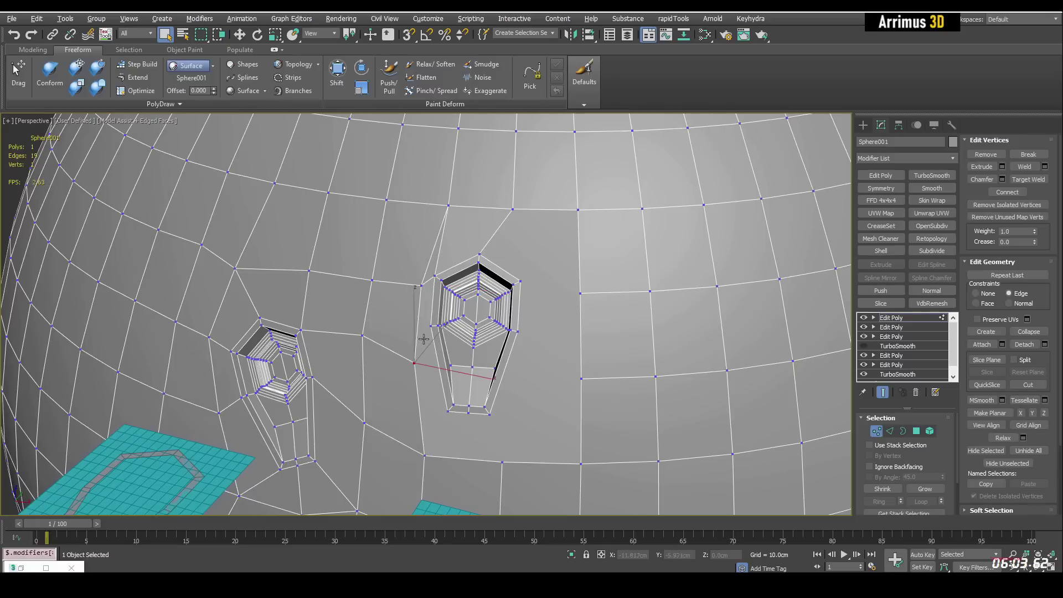
pyautogui.click(521, 281)
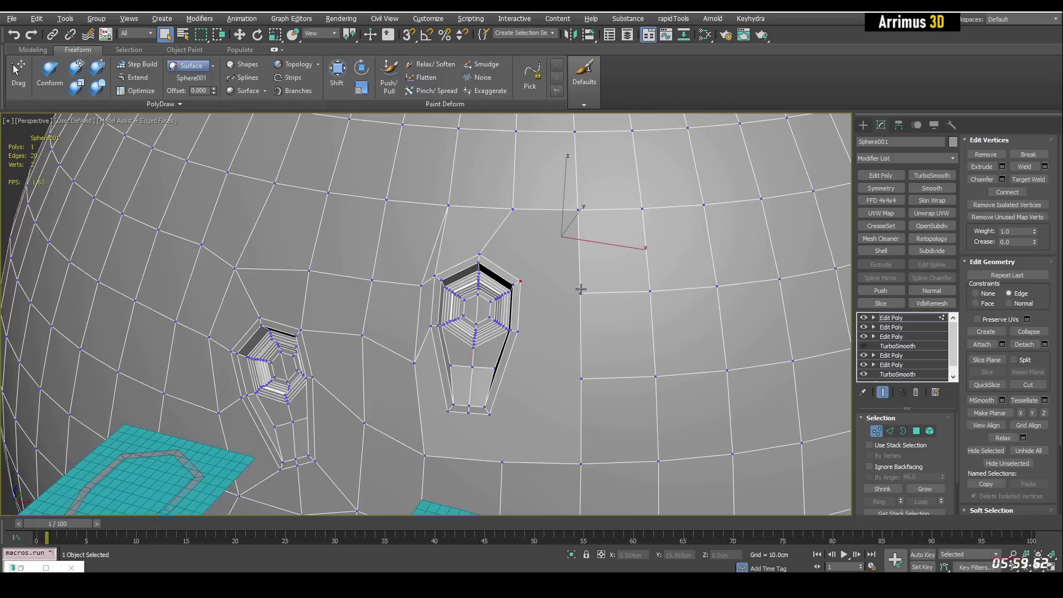
pyautogui.click(579, 210)
pyautogui.keyDown('ctrl'); pyautogui.click(521, 281); pyautogui.keyUp('ctrl')
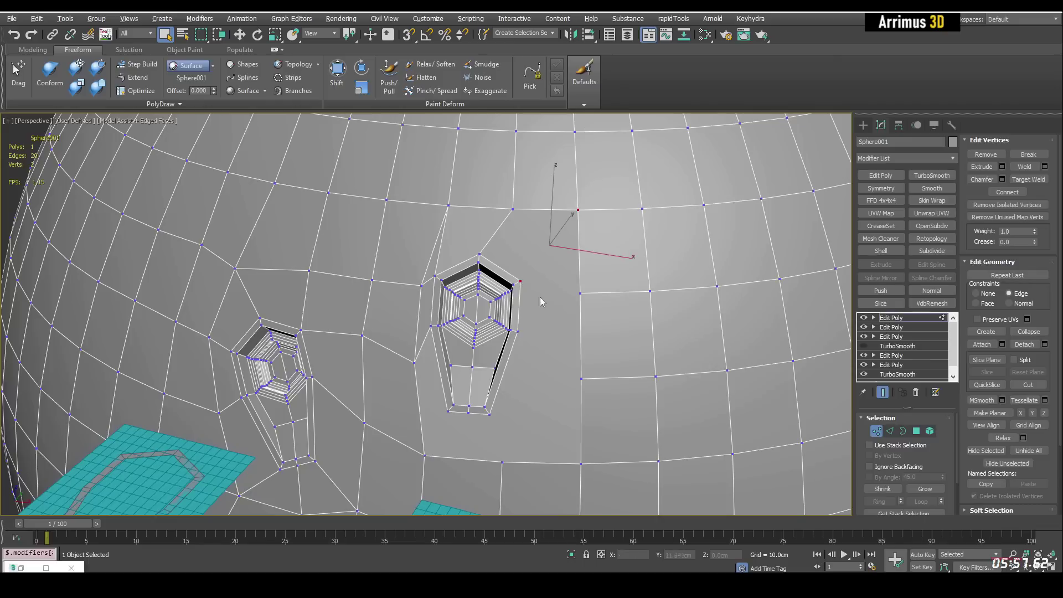
pyautogui.hotkey('ctrl', 'shift', 'e')
# Slide the sphere vertex above the insert's upper-left corner outward to the left, using the Face constraint
pyautogui.click(449, 206)
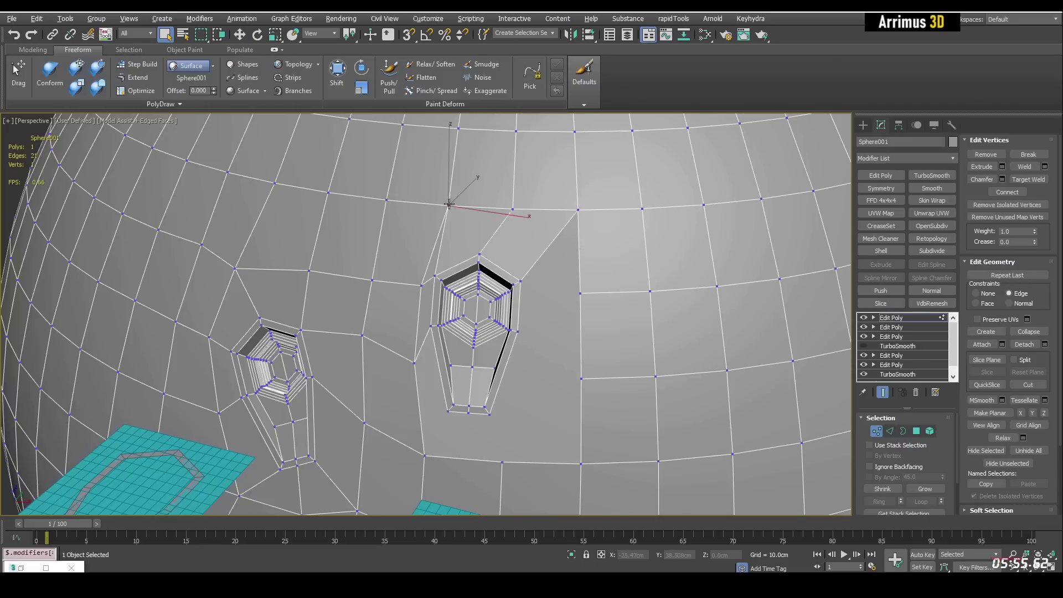
pyautogui.press('w')
pyautogui.hotkey('shift', 'x')
pyautogui.moveTo(453, 210); pyautogui.dragTo(424, 220)
pyautogui.press('q')
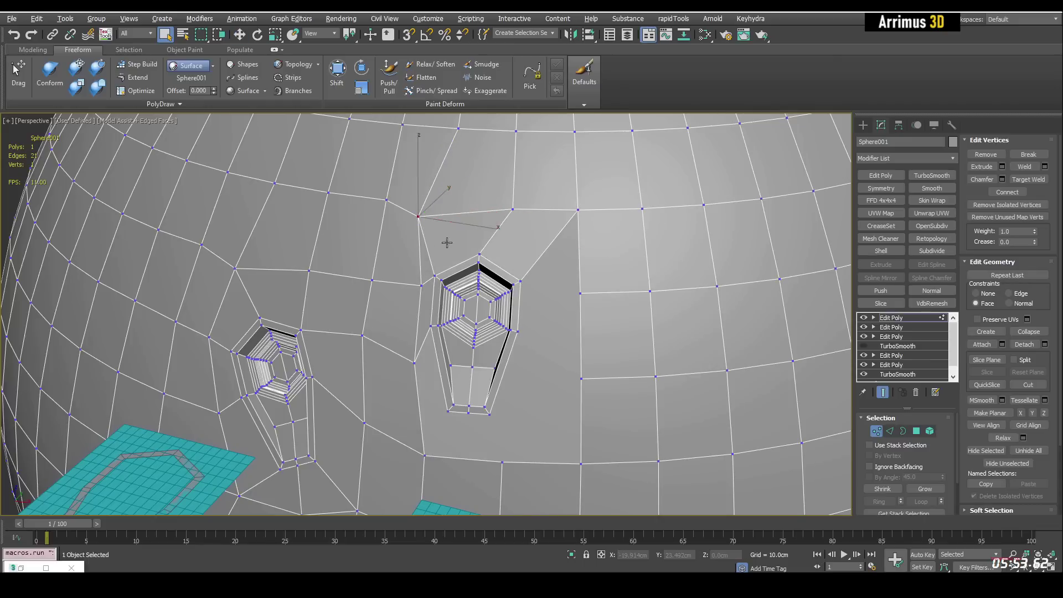
# Connect the insert's upper-left, left and bottom-left corner vertices to the adjacent sphere vertices
pyautogui.press('2')
pyautogui.click(430, 260)
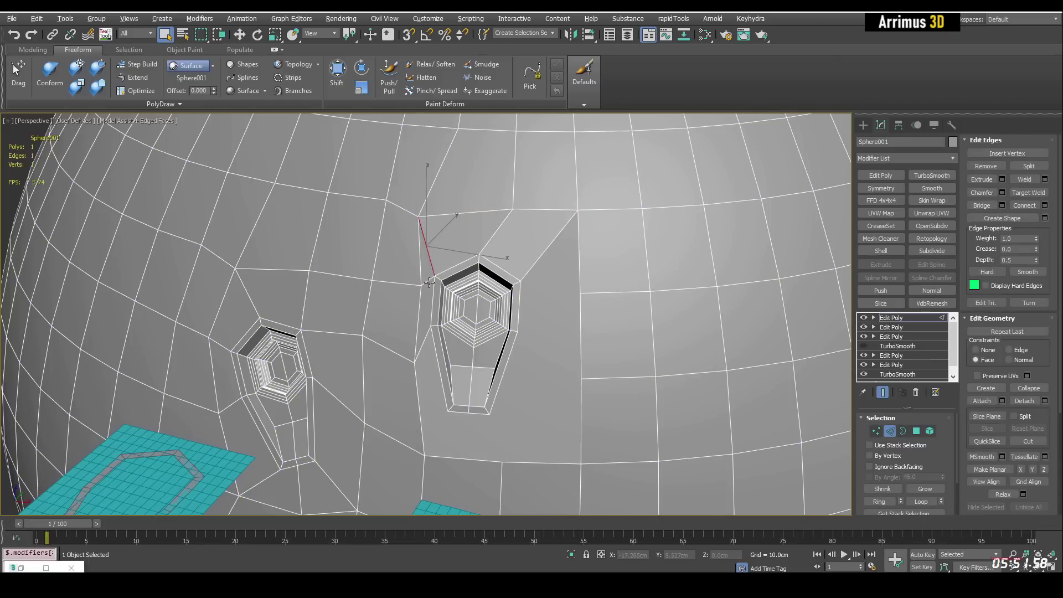
pyautogui.scroll(2, 430, 282)
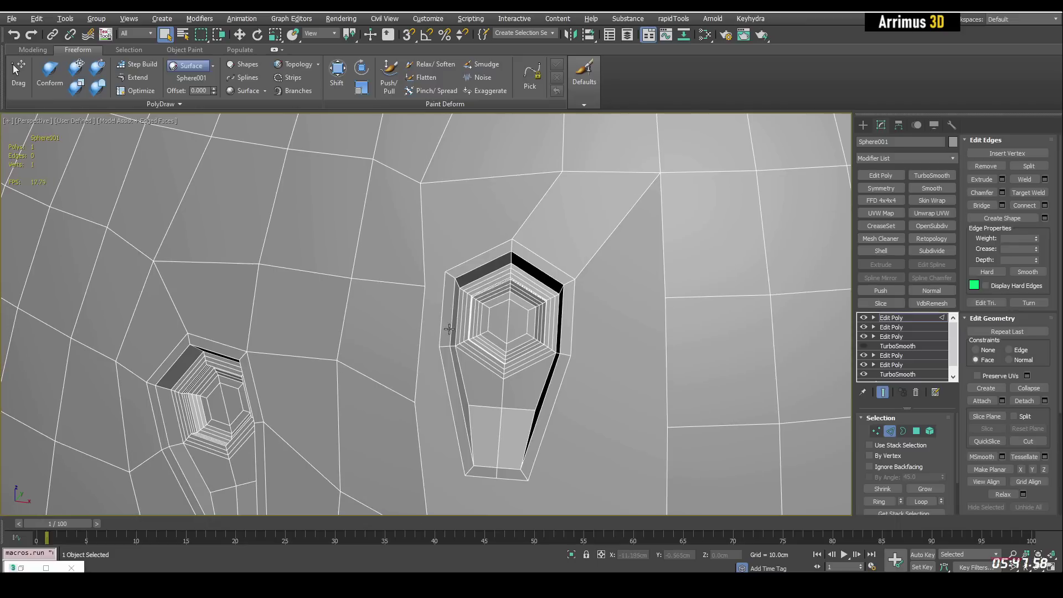
pyautogui.press('1')
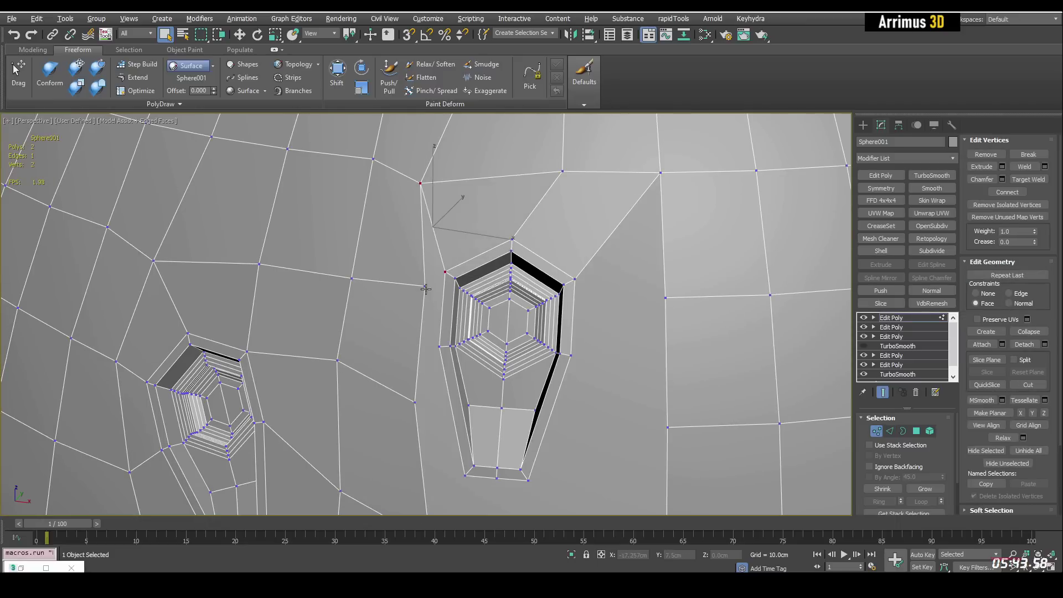
pyautogui.keyDown('alt'); pyautogui.moveTo(441, 356); pyautogui.dragTo(413, 327, button='middle'); pyautogui.keyUp('alt')
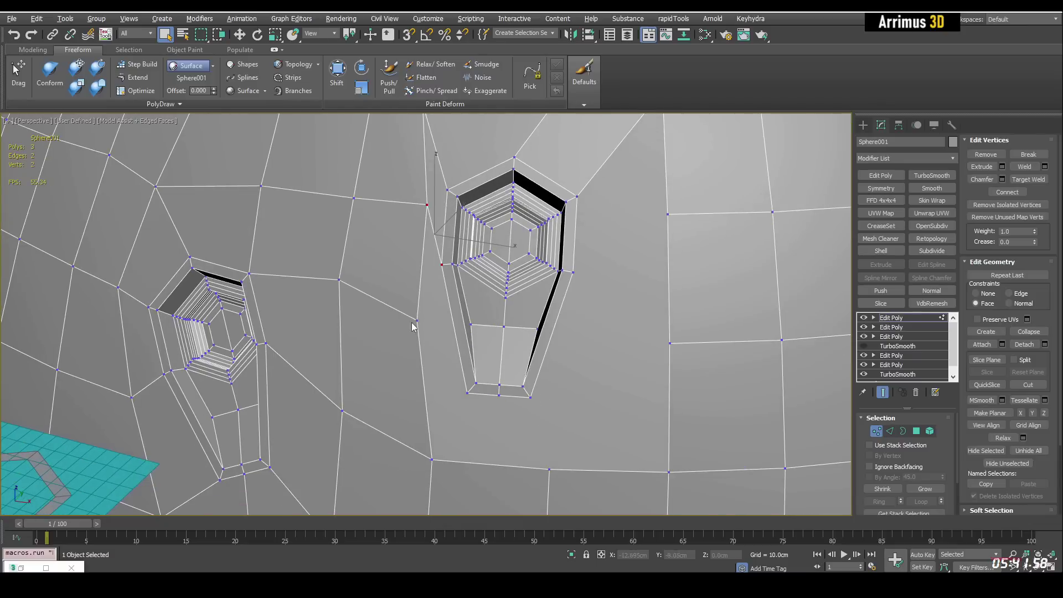
pyautogui.click(416, 321)
pyautogui.keyDown('ctrl'); pyautogui.click(468, 394); pyautogui.keyUp('ctrl')
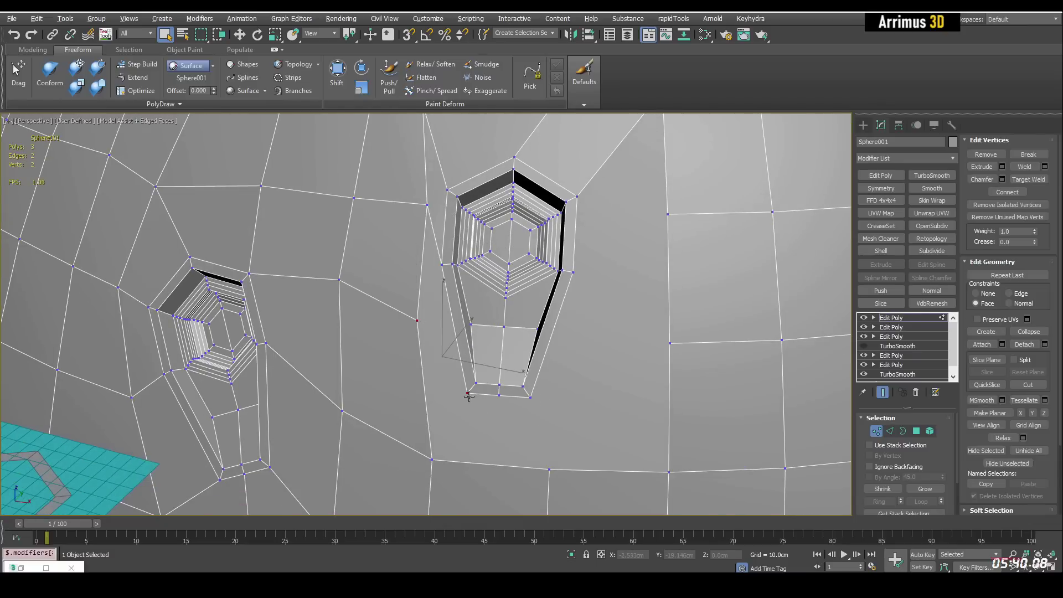
# Connect the insert's bottom-middle and bottom-right vertices to the sphere vertices below them
pyautogui.click(499, 396)
pyautogui.keyDown('ctrl'); pyautogui.click(431, 459); pyautogui.keyUp('ctrl')
pyautogui.hotkey('ctrl', 'shift', 'e')
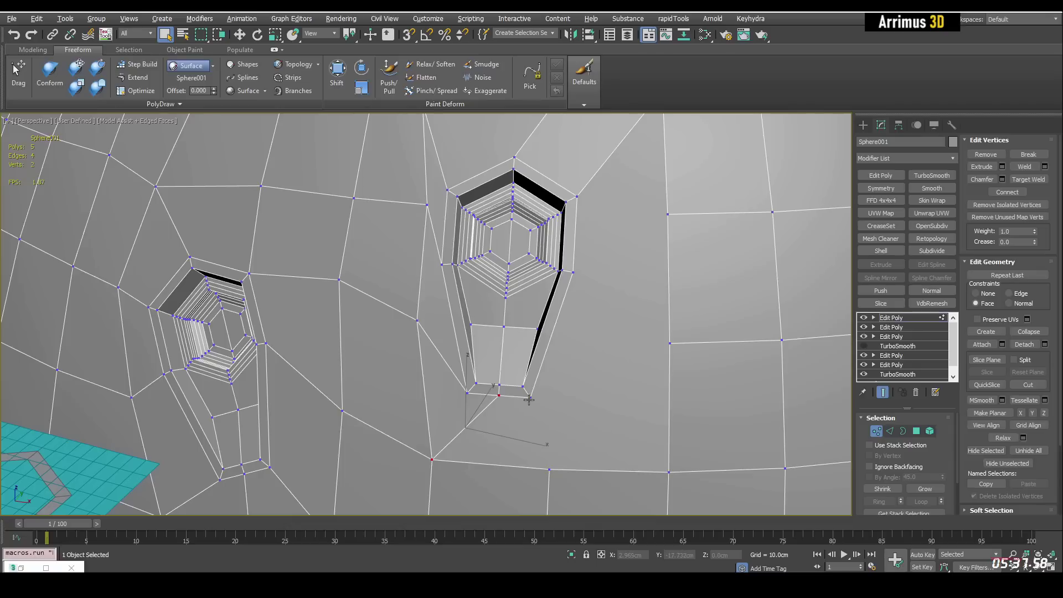
pyautogui.click(530, 397)
pyautogui.keyDown('ctrl'); pyautogui.click(548, 470); pyautogui.keyUp('ctrl')
pyautogui.hotkey('ctrl', 'shift', 'e')
pyautogui.click(669, 471)
pyautogui.keyDown('ctrl'); pyautogui.click(573, 273); pyautogui.keyUp('ctrl')
pyautogui.hotkey('ctrl', 'shift', 'e')
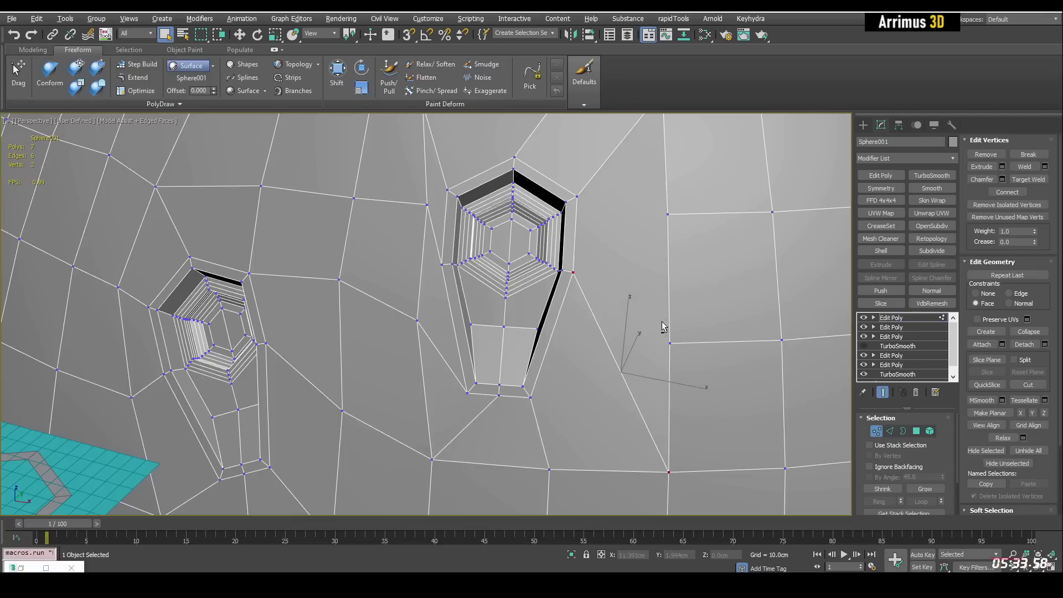
pyautogui.moveTo(662, 327)
pyautogui.mouseDown(button='middle')
pyautogui.moveTo(655, 388)
pyautogui.moveTo(653, 309)
pyautogui.mouseUp(button='middle')
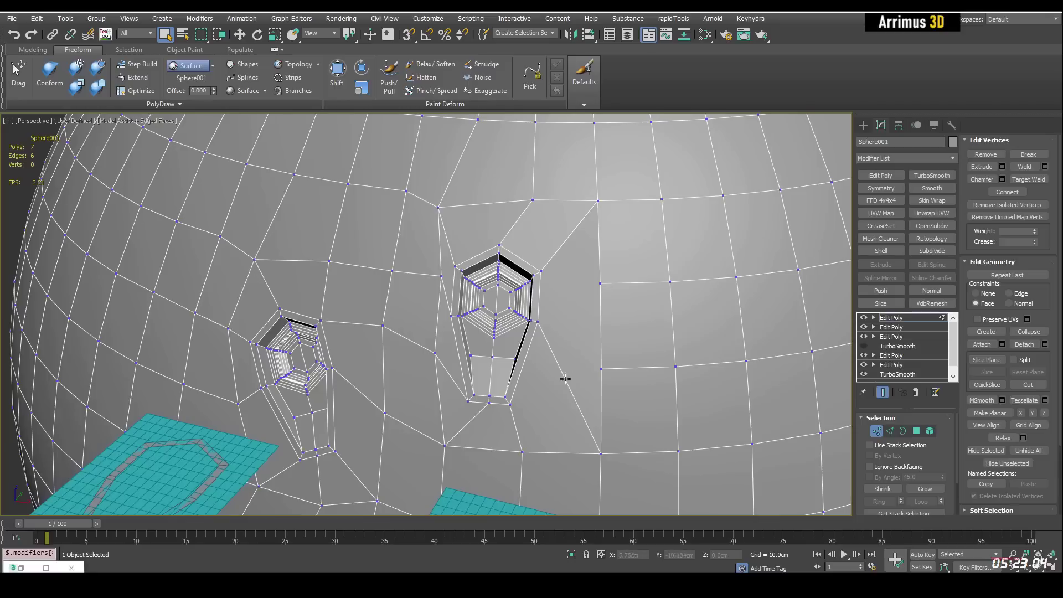
pyautogui.press('2')
pyautogui.click(557, 364)
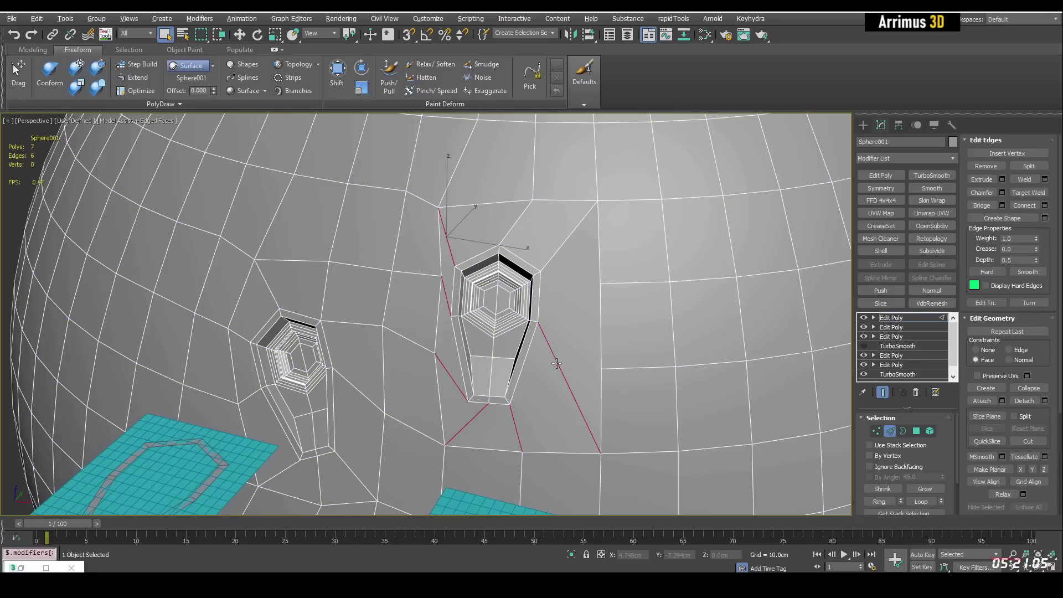
pyautogui.press('BackSpace')
# Connect the insert's bottom-right and right corner vertices to the two sphere vertices on the cap's right side
pyautogui.press('1')
pyautogui.click(601, 369)
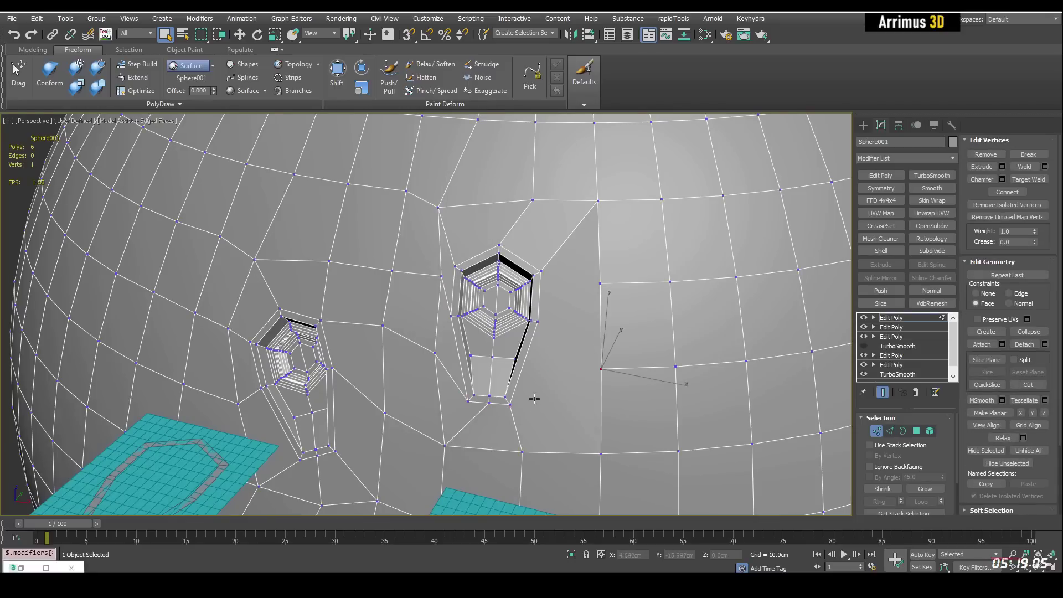
pyautogui.hotkey('ctrl', 'z')
pyautogui.hotkey('ctrl', 'z')
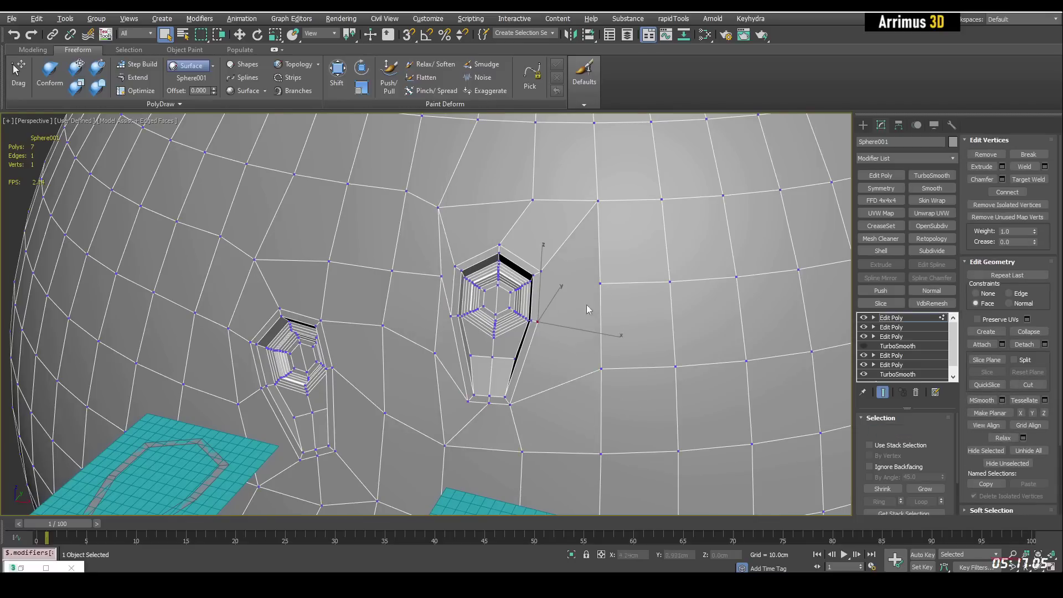
pyautogui.keyDown('ctrl'); pyautogui.click(600, 284); pyautogui.keyUp('ctrl')
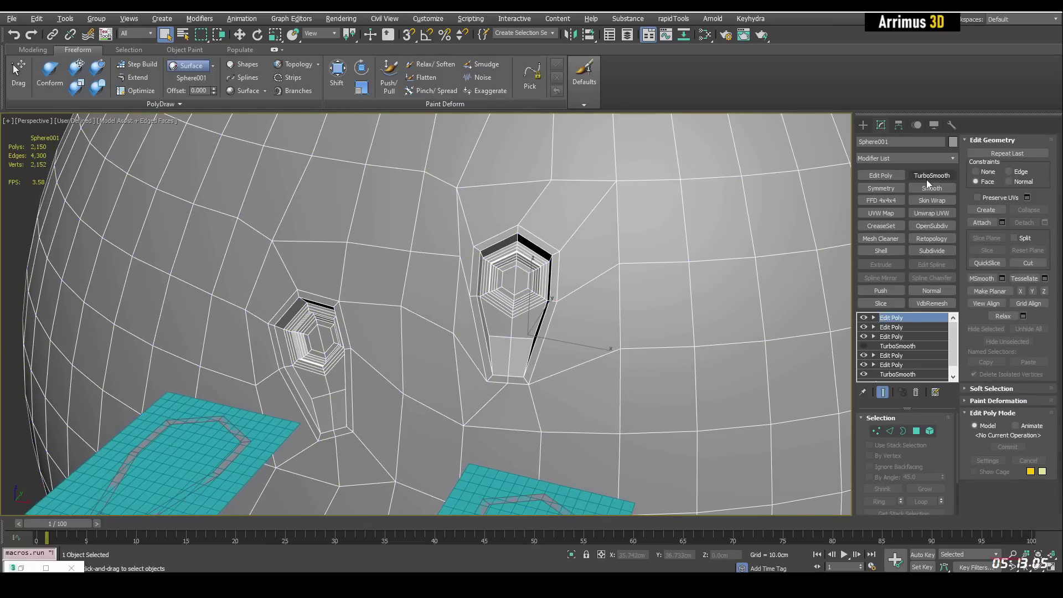
# Add a TurboSmooth modifier on top of the sphere's modifier stack
pyautogui.press('z')
pyautogui.scroll(5, 518, 270)
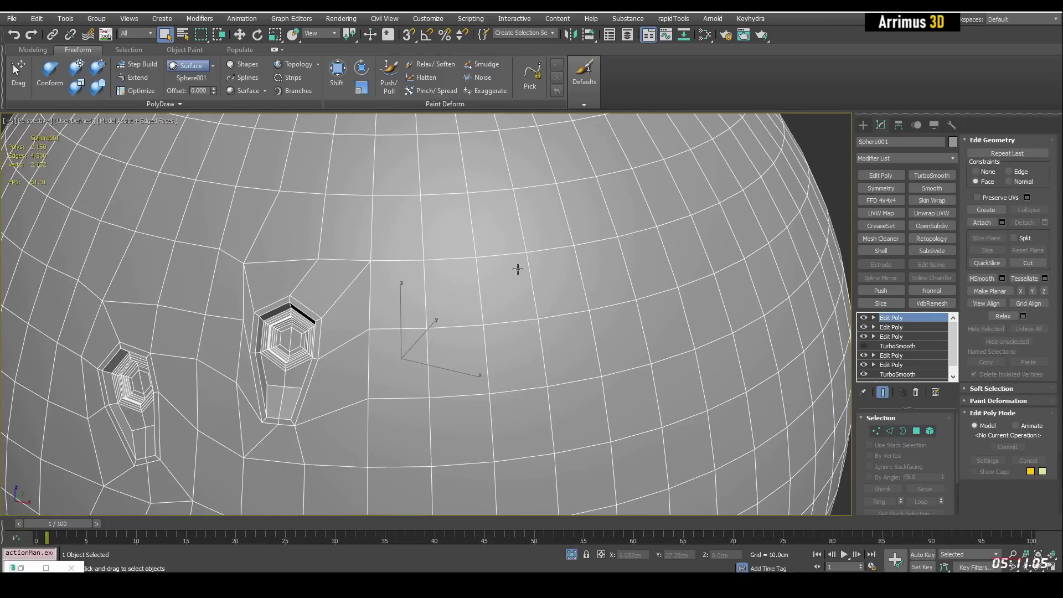
pyautogui.click(916, 176)
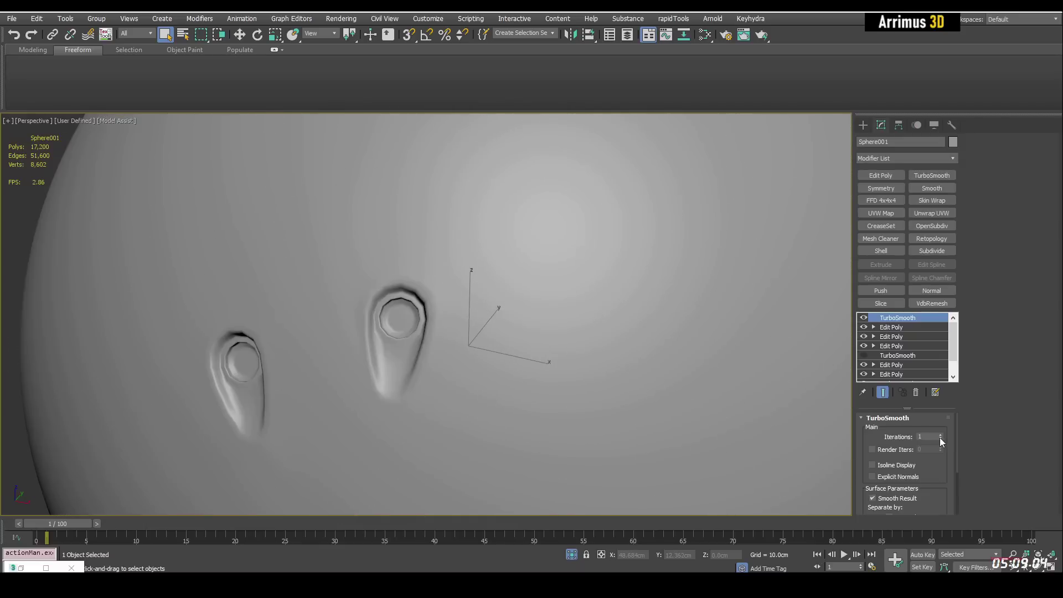
# Set the TurboSmooth iterations to 2 and show the edged faces over the sphere's shaded inserts
pyautogui.click(940, 435)
pyautogui.keyDown('alt'); pyautogui.moveTo(690, 385); pyautogui.dragTo(545, 292, button='middle'); pyautogui.keyUp('alt')
pyautogui.scroll(4, 545, 292)
pyautogui.press('F4')
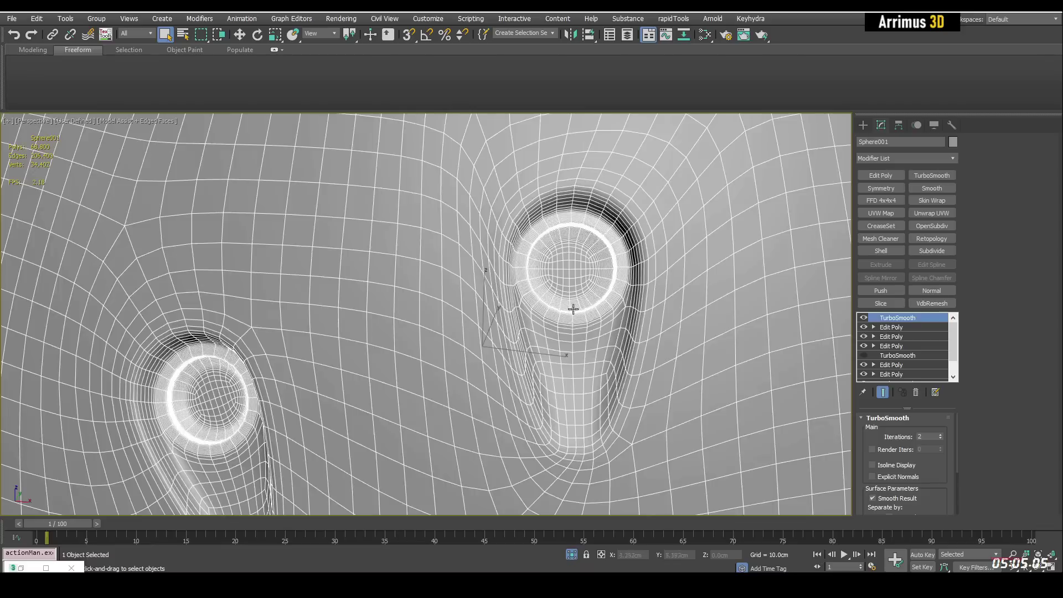
# Add an Edit Poly modifier beneath the top TurboSmooth and constrain vertex movement to faces
pyautogui.click(886, 336)
pyautogui.press('1')
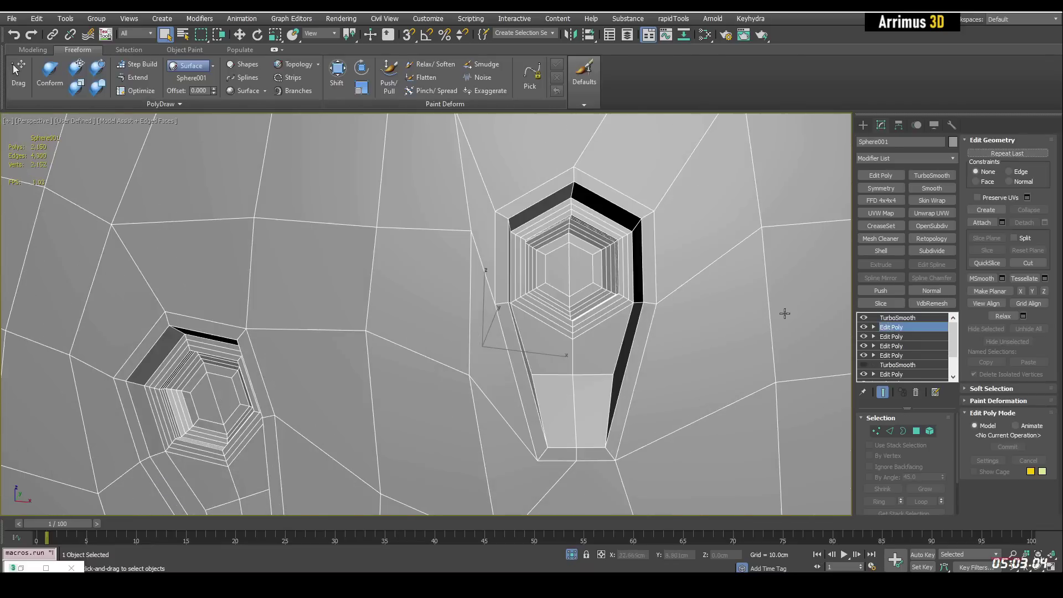
pyautogui.click(471, 230)
pyautogui.press('w')
pyautogui.click(976, 304)
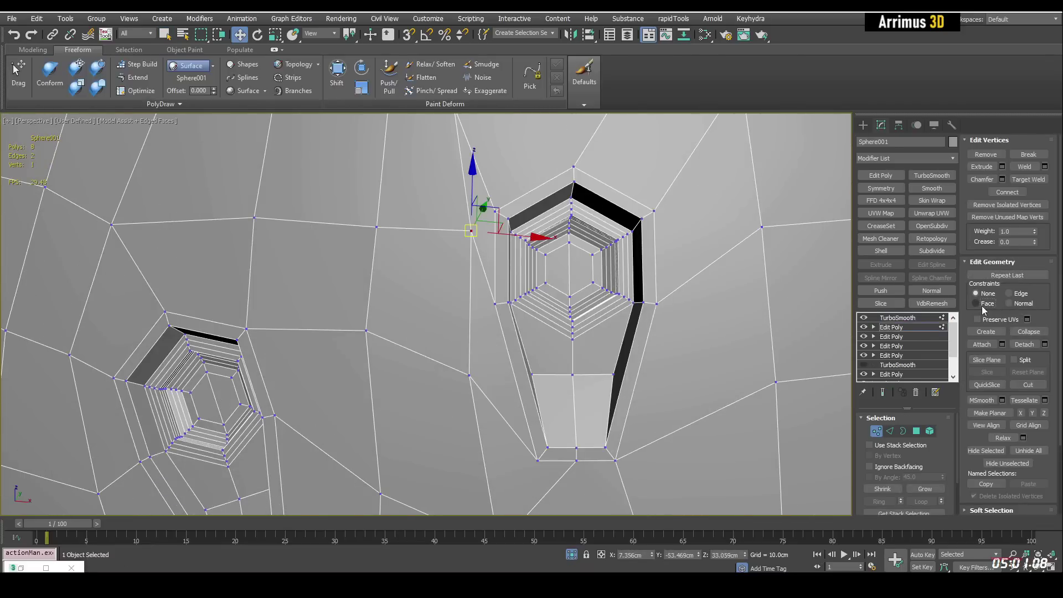
# Reposition the sphere vertices between the two inserts, shifting them away from the upper insert's left side to even the spacing
pyautogui.moveTo(579, 119); pyautogui.dragTo(595, 250, button='middle')
pyautogui.keyDown('alt'); pyautogui.moveTo(459, 270); pyautogui.dragTo(490, 291, button='middle'); pyautogui.keyUp('alt')
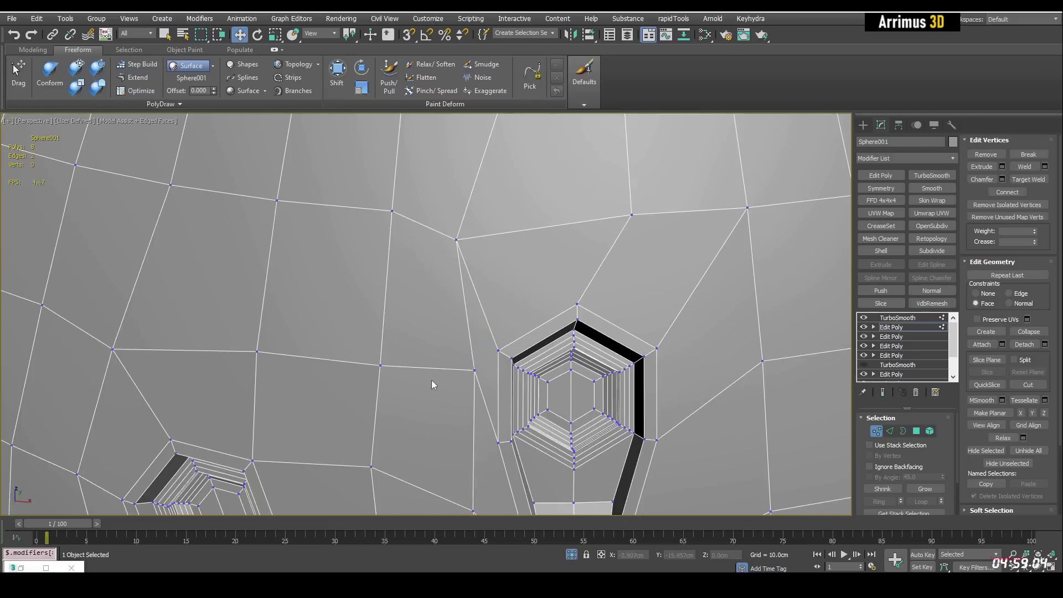
pyautogui.keyDown('alt'); pyautogui.moveTo(431, 380); pyautogui.dragTo(451, 332, button='middle'); pyautogui.keyUp('alt')
pyautogui.moveTo(455, 329); pyautogui.dragTo(443, 360)
pyautogui.keyDown('alt'); pyautogui.moveTo(443, 360); pyautogui.dragTo(438, 310, button='middle'); pyautogui.keyUp('alt')
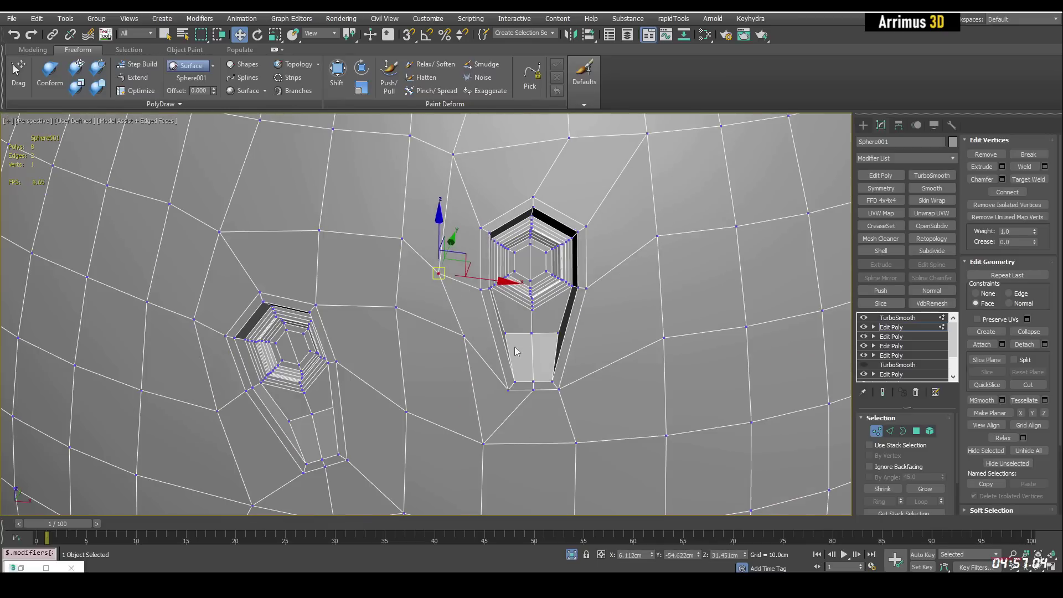
pyautogui.moveTo(438, 311); pyautogui.dragTo(457, 361)
pyautogui.click(402, 238)
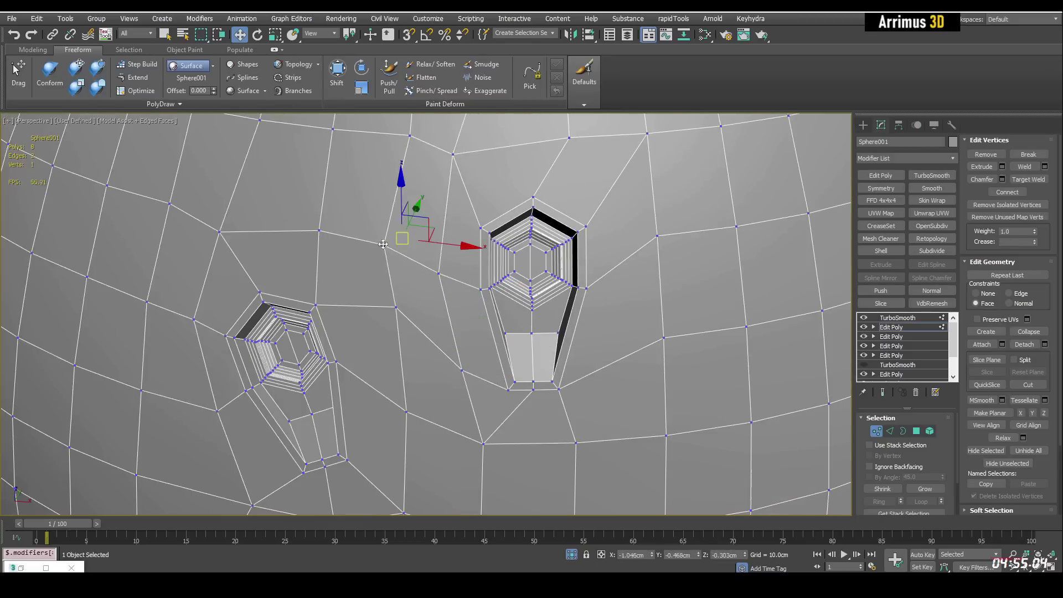
pyautogui.moveTo(403, 239); pyautogui.dragTo(388, 326)
pyautogui.moveTo(388, 327); pyautogui.dragTo(357, 294, button='middle')
pyautogui.click(468, 377)
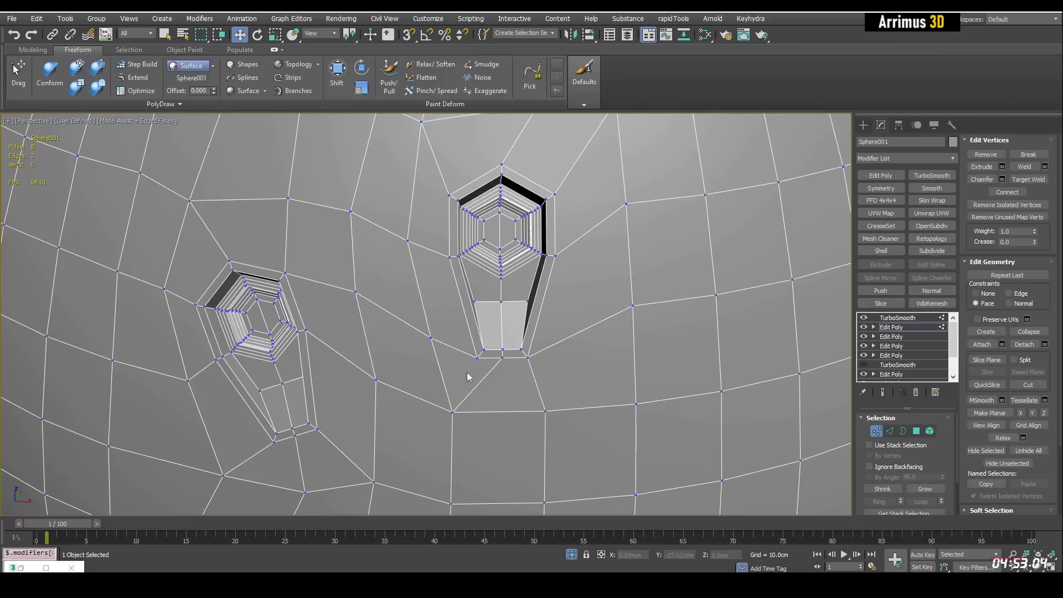
pyautogui.scroll(1, 471, 382)
pyautogui.press('5')
pyautogui.click(486, 370)
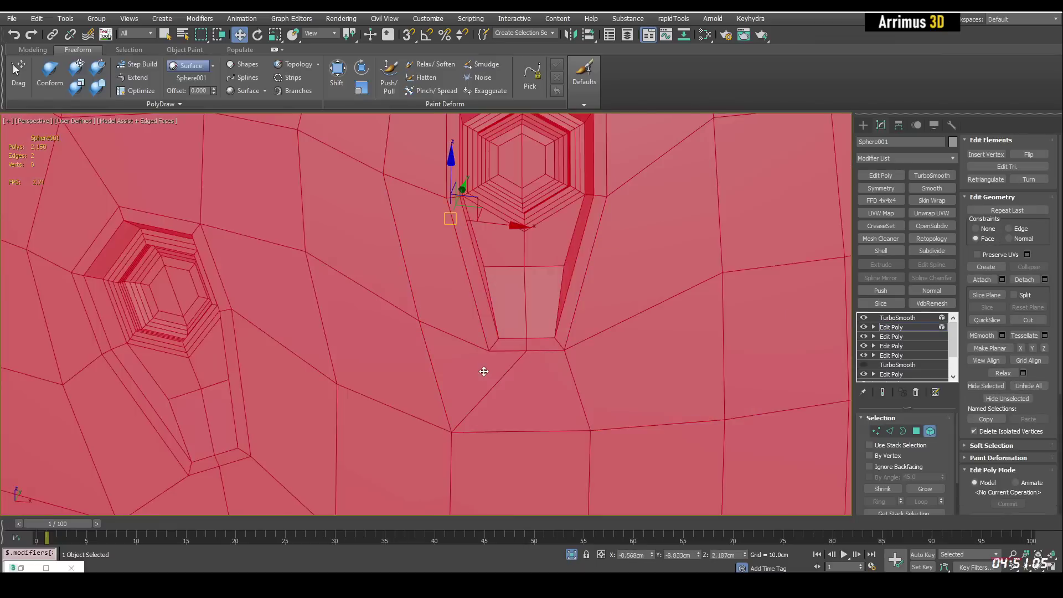
pyautogui.scroll(3, 475, 382)
pyautogui.press('4')
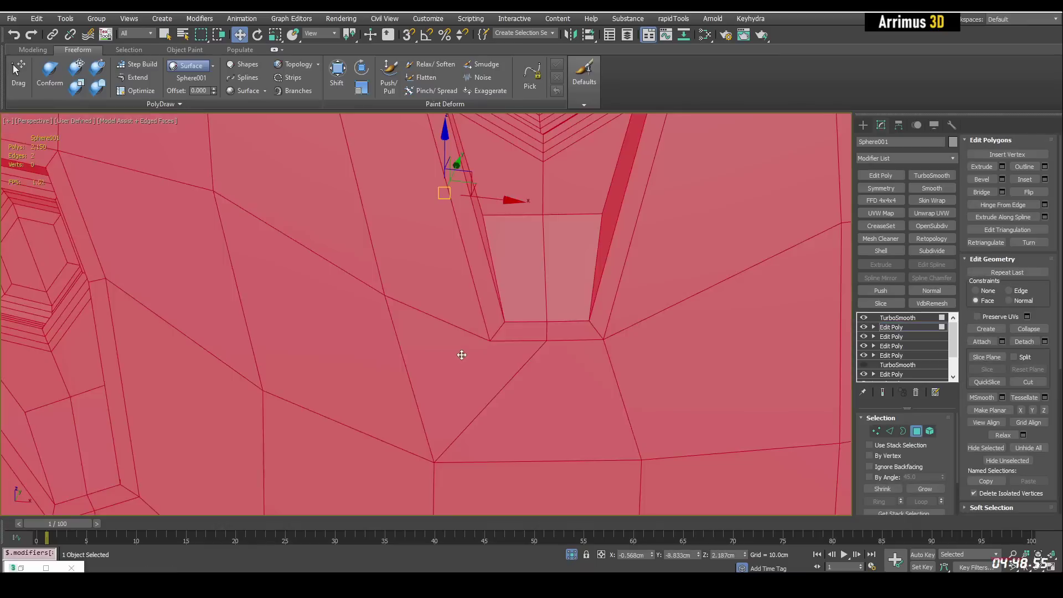
pyautogui.click(462, 355)
pyautogui.press('1')
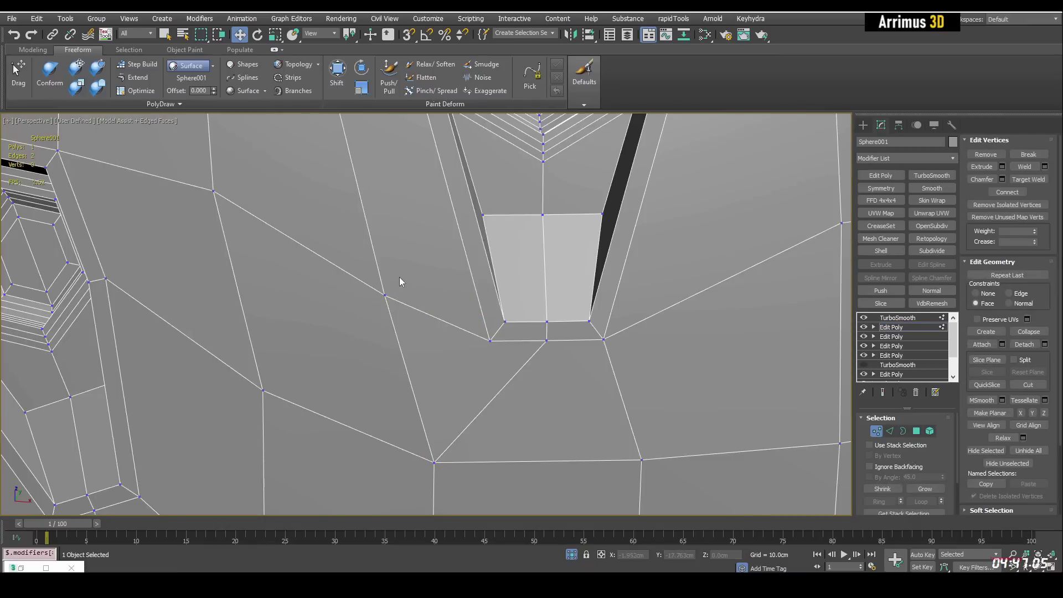
# Move the sphere vertex beside the upper insert's bottom-left corner downward along the surface
pyautogui.scroll(-3, 400, 287)
pyautogui.click(387, 289)
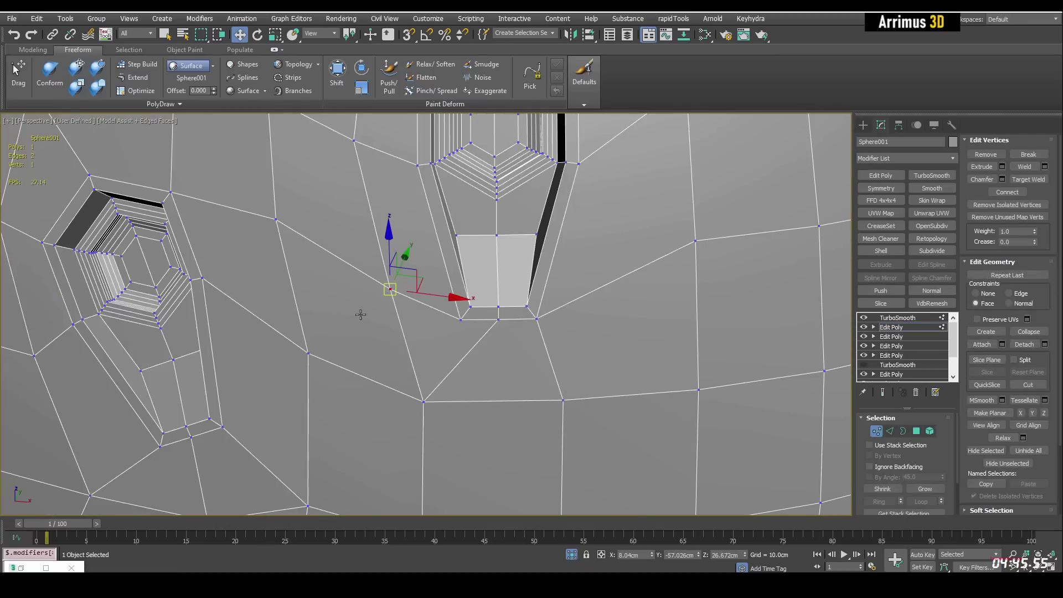
pyautogui.click(397, 287)
pyautogui.click(390, 289)
pyautogui.moveTo(393, 308); pyautogui.dragTo(409, 359)
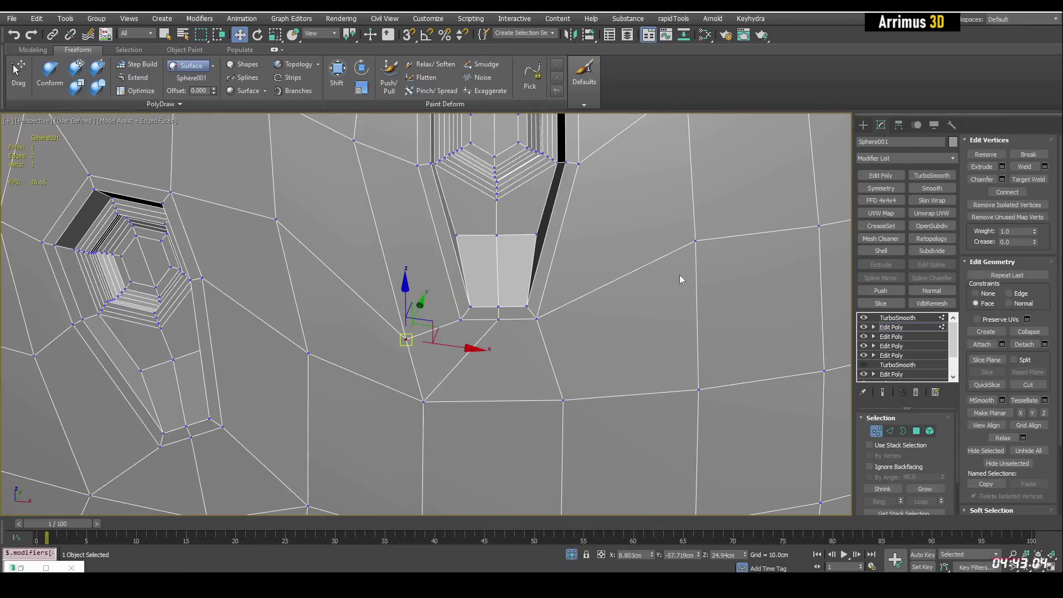
# Adjust the sphere vertices right of and above the upper insert, bringing the one above roughly in line with its tip
pyautogui.moveTo(679, 275); pyautogui.dragTo(624, 345, button='middle')
pyautogui.click(641, 183)
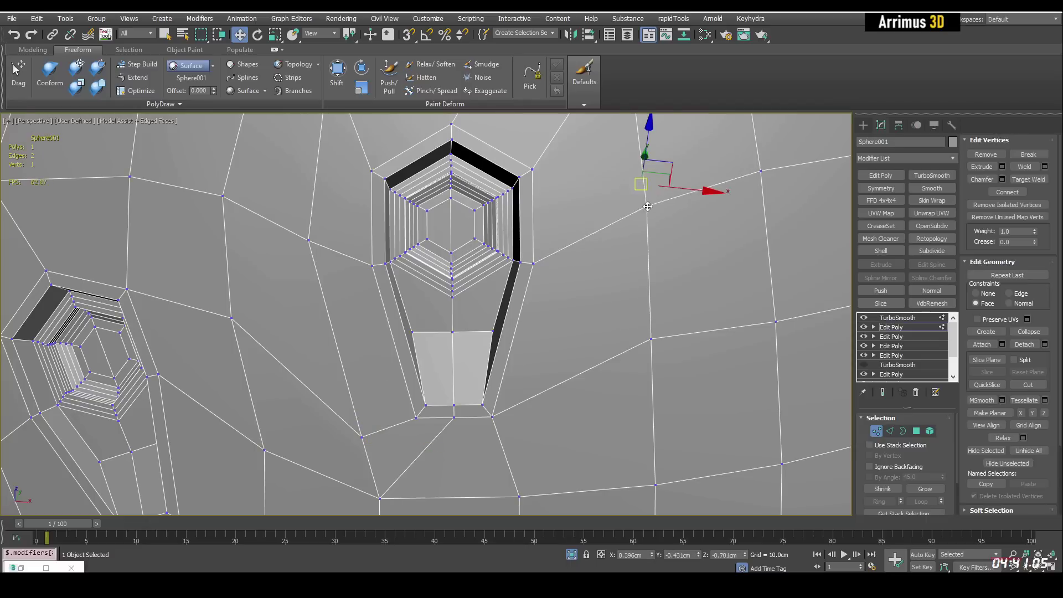
pyautogui.moveTo(643, 184); pyautogui.dragTo(571, 338, button='middle')
pyautogui.click(613, 168)
pyautogui.click(503, 153)
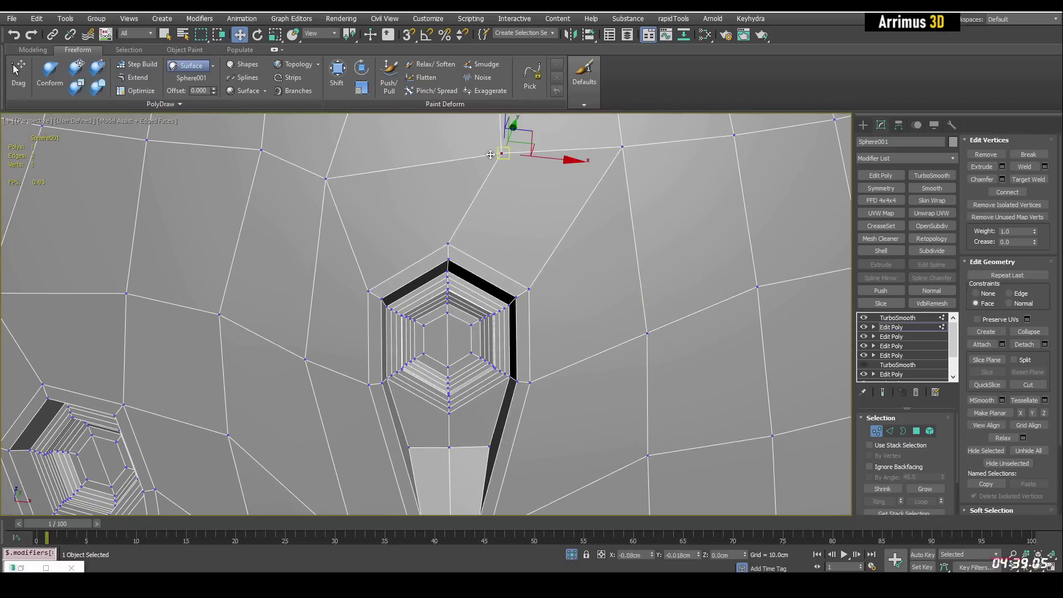
pyautogui.moveTo(506, 151); pyautogui.dragTo(443, 150)
pyautogui.click(380, 254)
pyautogui.scroll(-2, 388, 244)
pyautogui.moveTo(441, 340); pyautogui.dragTo(467, 268, button='middle')
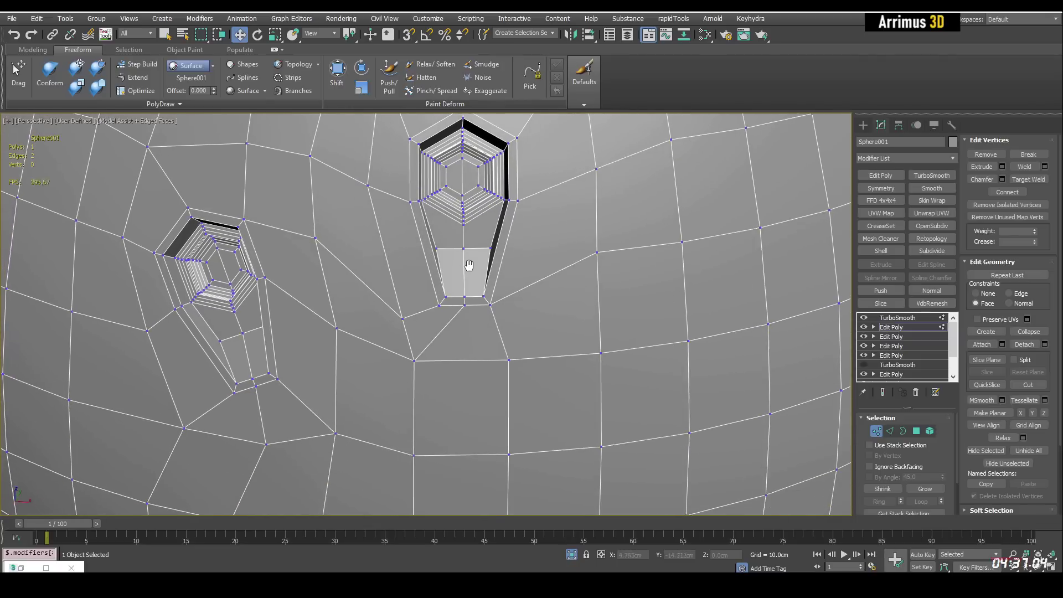
# Move the two sphere vertices below the upper insert downward and fine-tune the vertex beside its bottom-left corner
pyautogui.click(410, 364)
pyautogui.click(507, 354)
pyautogui.click(508, 354)
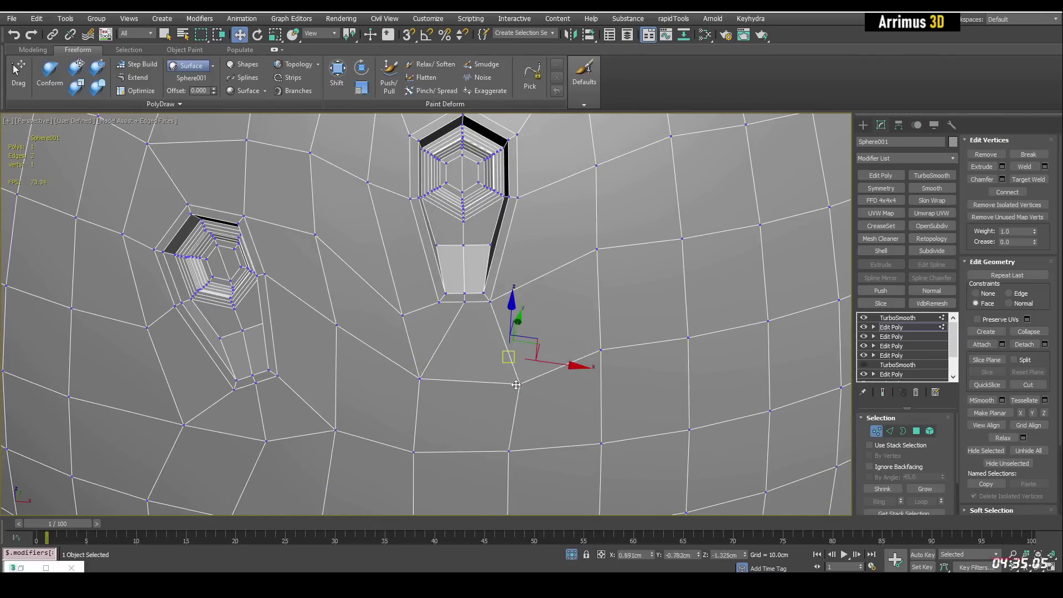
pyautogui.moveTo(508, 354); pyautogui.dragTo(521, 383)
pyautogui.click(405, 315)
pyautogui.click(536, 283)
pyautogui.moveTo(536, 283); pyautogui.dragTo(595, 396, button='middle')
# Select the sphere polygons bordering the upper insert's top and sides to examine the surrounding loop
pyautogui.press('4')
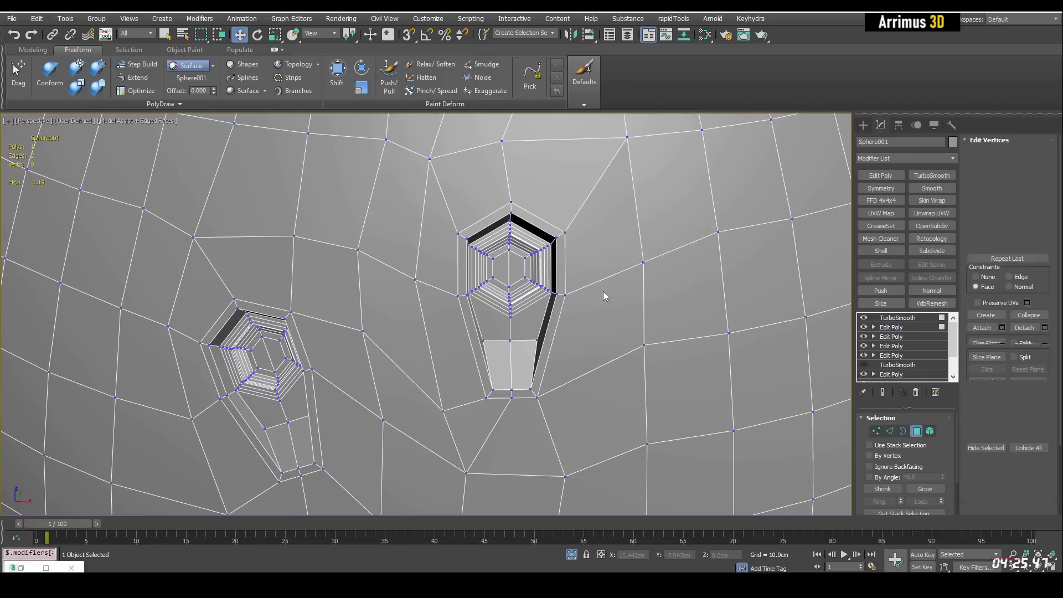
pyautogui.click(477, 432)
pyautogui.press('q')
pyautogui.click(603, 222)
pyautogui.keyDown('ctrl'); pyautogui.click(518, 185); pyautogui.keyUp('ctrl')
pyautogui.keyDown('ctrl'); pyautogui.click(477, 177); pyautogui.keyUp('ctrl')
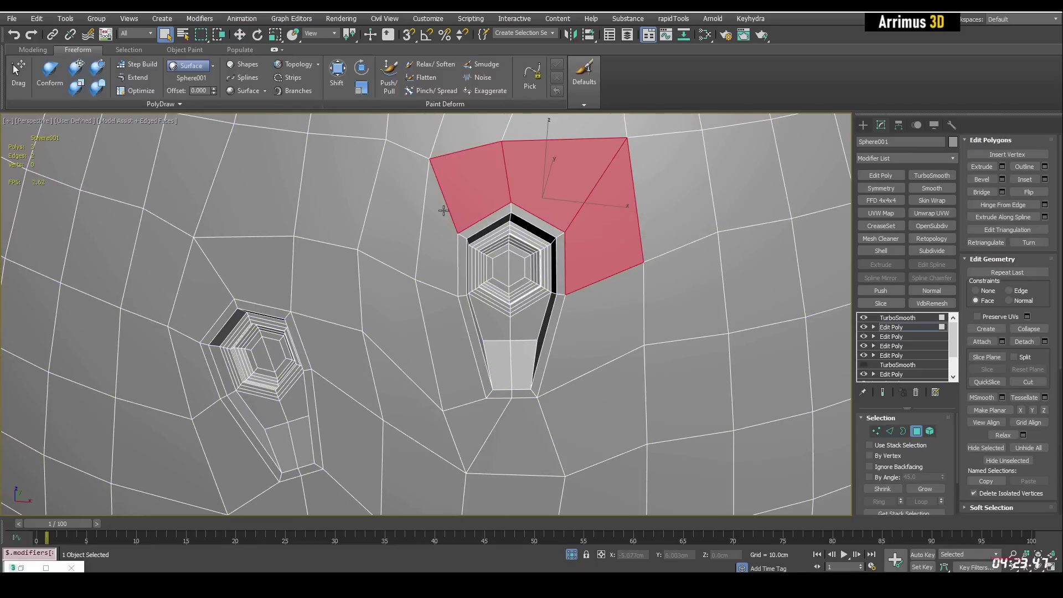
pyautogui.keyDown('ctrl'); pyautogui.click(436, 218); pyautogui.keyUp('ctrl')
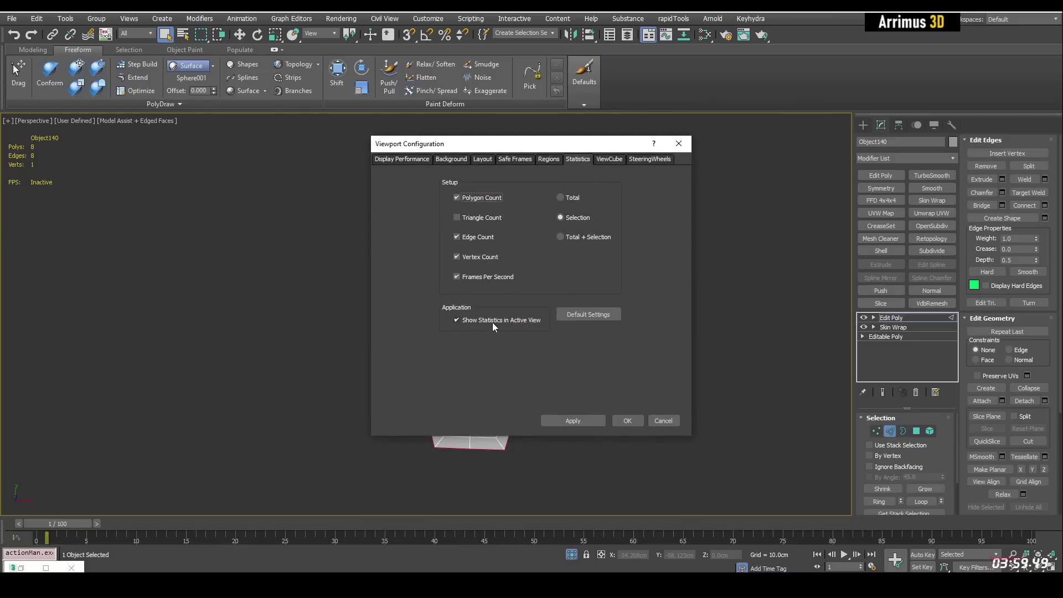
# Confirm showing statistics in the active view for the current selection and end the insert's isolation
pyautogui.click(619, 420)
pyautogui.moveTo(537, 299); pyautogui.dragTo(515, 318, button='middle')
pyautogui.press('2')
pyautogui.hotkey('alt', 'q')
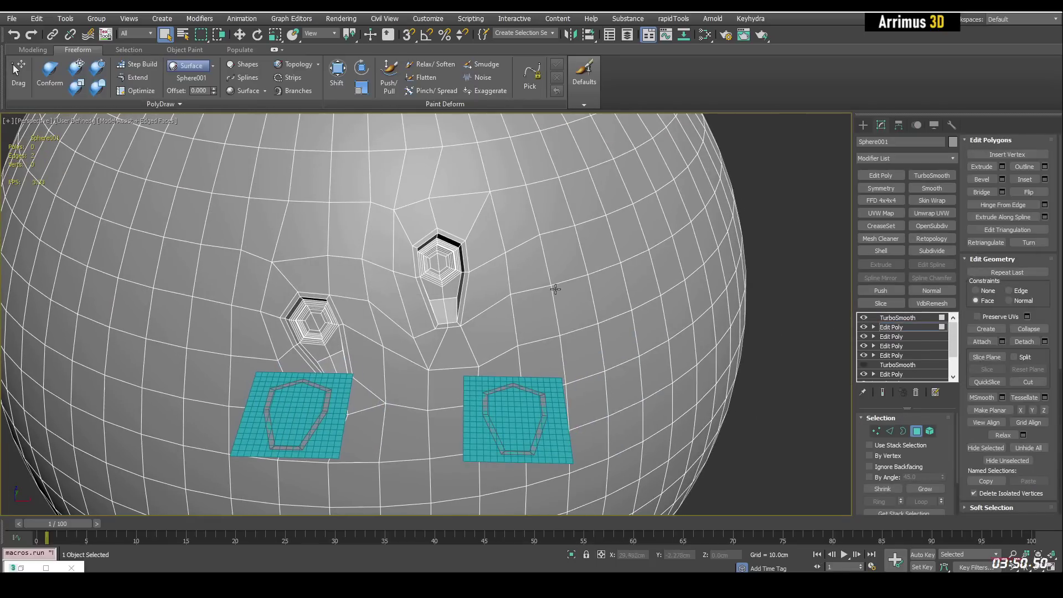
# Select a two-by-three block of sphere polygons beside the upper insert and convert the selection to its border edges
pyautogui.click(574, 304)
pyautogui.keyDown('ctrl'); pyautogui.click(570, 232); pyautogui.keyUp('ctrl')
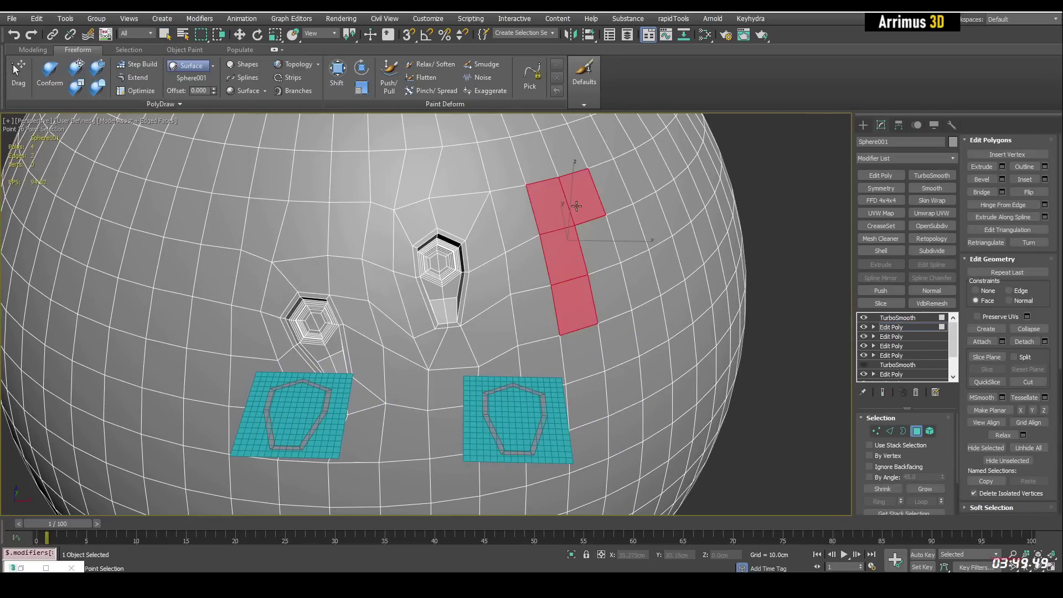
pyautogui.keyDown('ctrl'); pyautogui.click(606, 230); pyautogui.keyUp('ctrl')
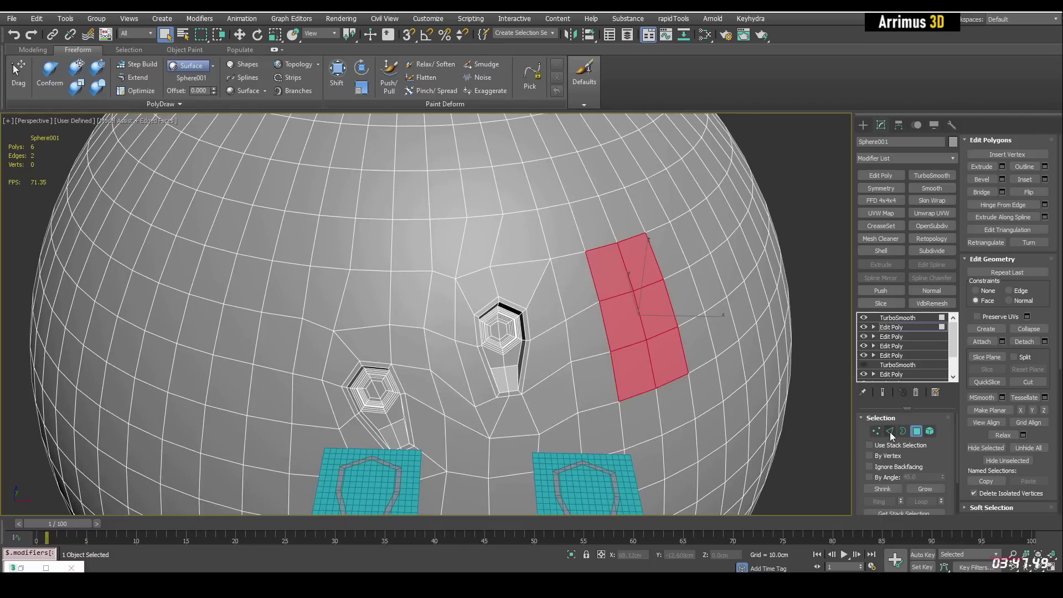
pyautogui.click(889, 431)
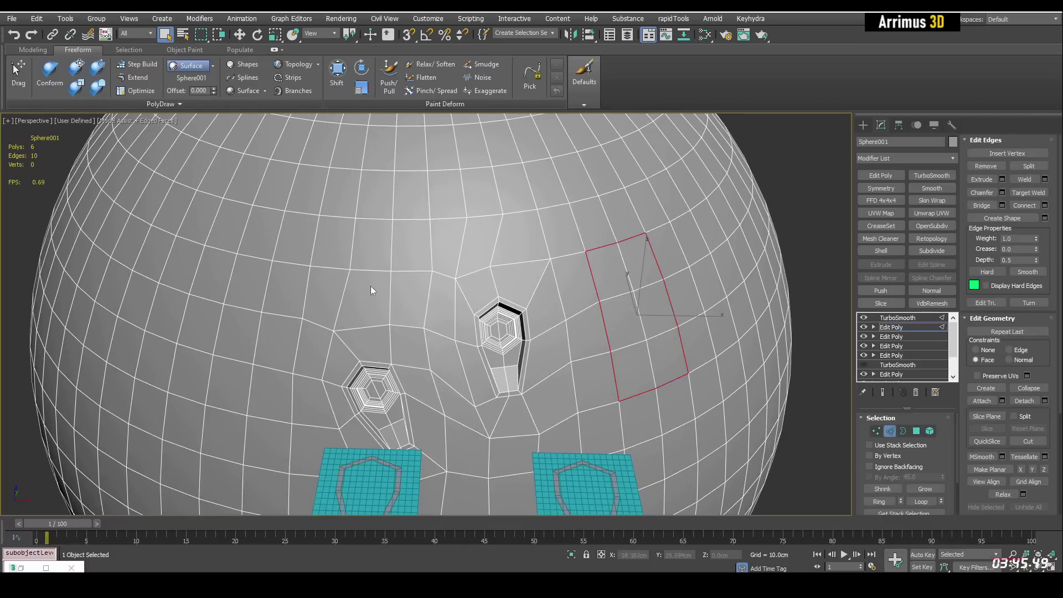
pyautogui.keyDown('alt'); pyautogui.moveTo(370, 286); pyautogui.dragTo(561, 242, button='middle'); pyautogui.keyUp('alt')
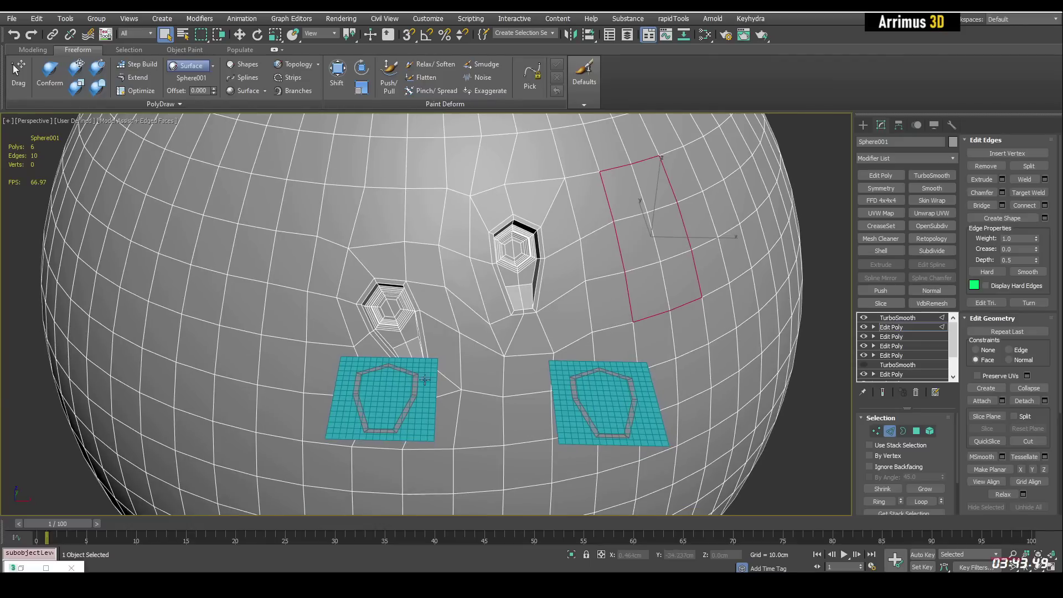
pyautogui.keyDown('alt'); pyautogui.moveTo(509, 327); pyautogui.dragTo(498, 355, button='middle'); pyautogui.keyUp('alt')
pyautogui.press('2')
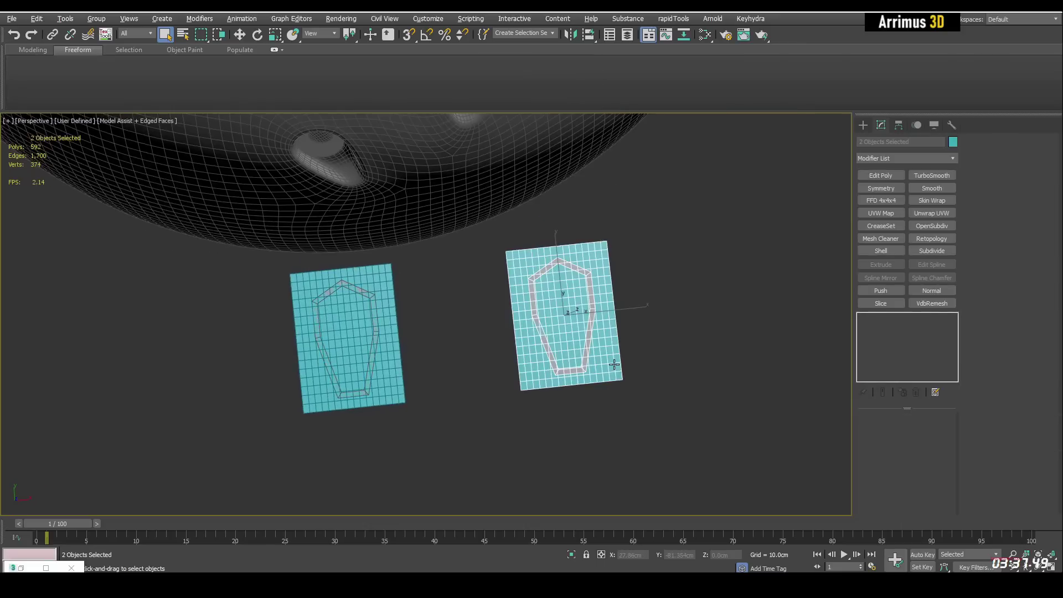
# Clone the flat insert as a copy beside the planes and delete the copy's Skin Wrap modifier
pyautogui.press('w')
pyautogui.keyDown('alt'); pyautogui.moveTo(625, 337); pyautogui.dragTo(526, 344, button='middle'); pyautogui.keyUp('alt')
pyautogui.moveTo(544, 316); pyautogui.dragTo(726, 308)
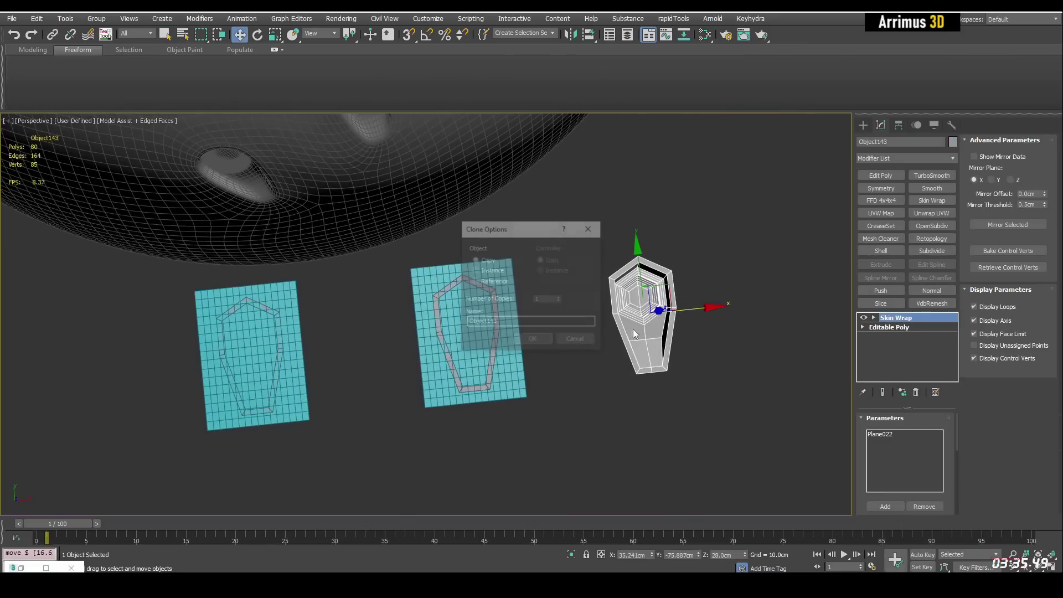
pyautogui.click(546, 340)
pyautogui.click(886, 319)
pyautogui.rightClick(886, 320)
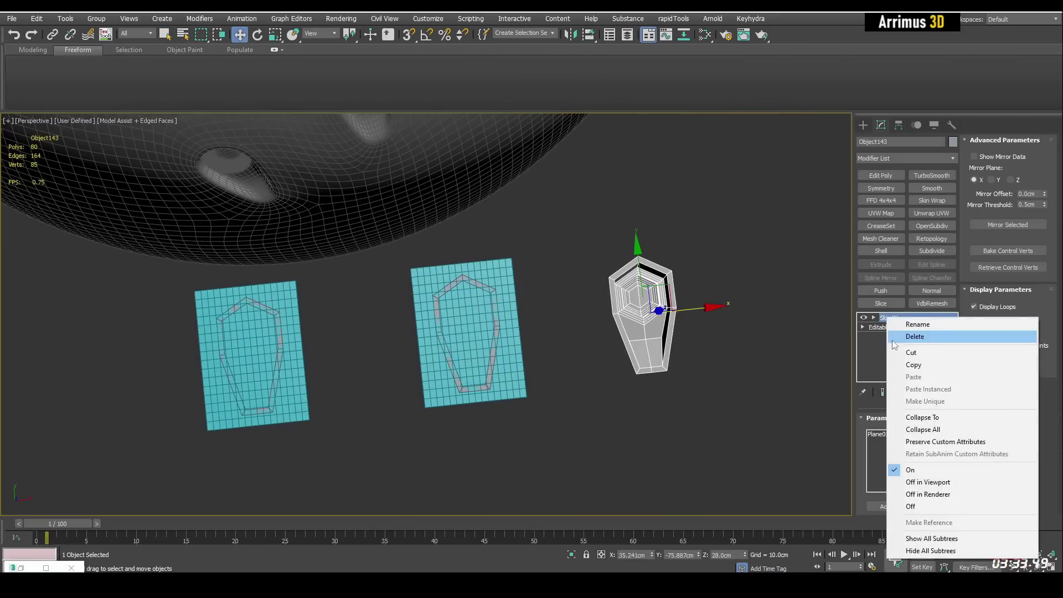
pyautogui.click(892, 341)
# Add an Edit Poly modifier to the copied insert and extend its outer border outward by scaling out a new polygon ring
pyautogui.hotkey('ctrl', 'e')
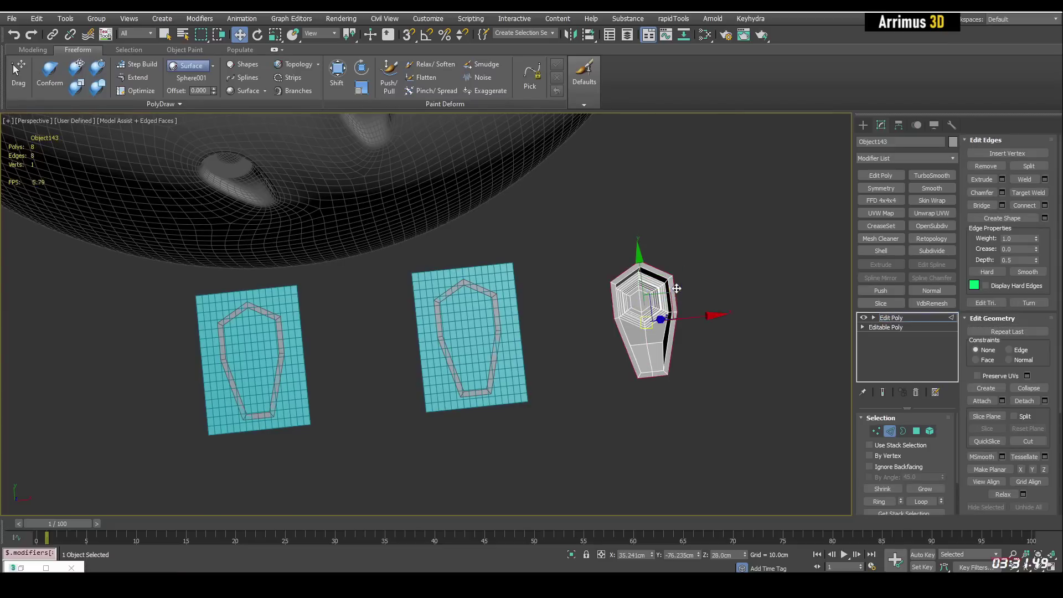
pyautogui.scroll(3, 753, 310)
pyautogui.press('r')
pyautogui.moveTo(557, 355); pyautogui.dragTo(558, 332)
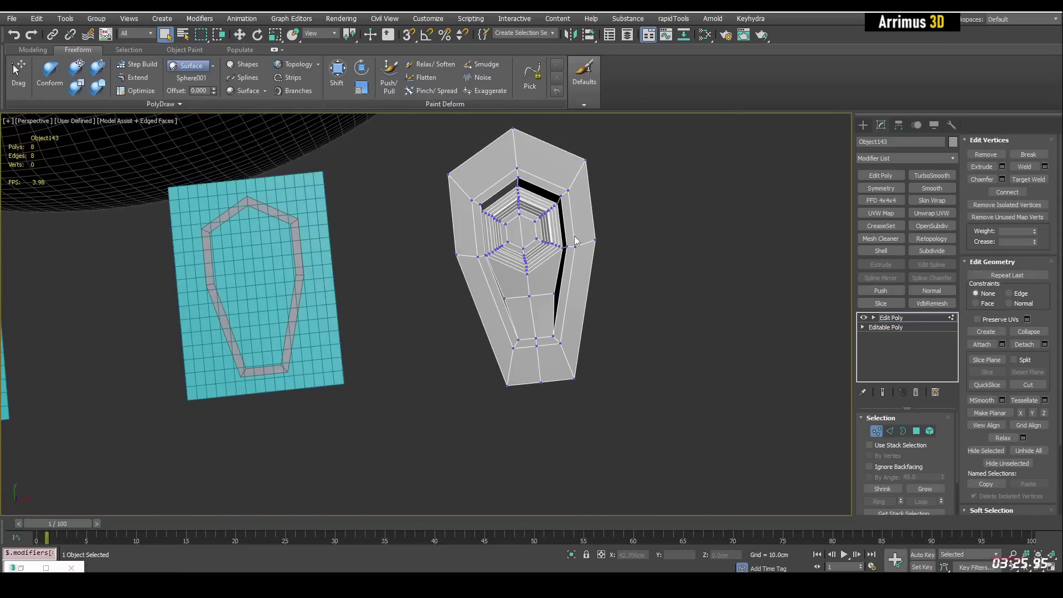
# Cut new edges from the copied insert's inner bottom-right corner to the outer border and remove the diagonal corner edge
pyautogui.scroll(8, 570, 332)
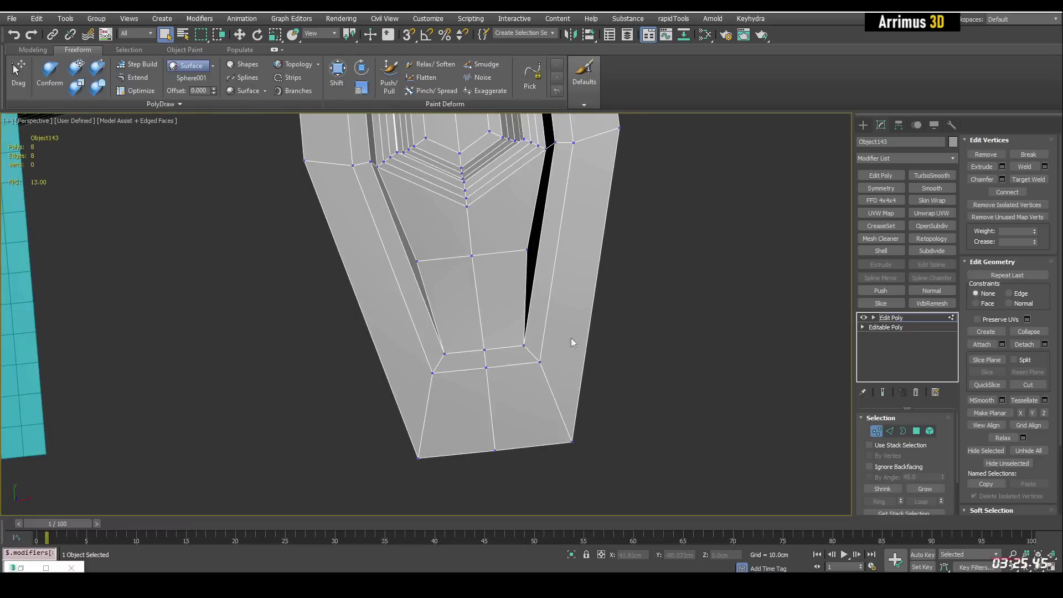
pyautogui.hotkey('alt', 'c')
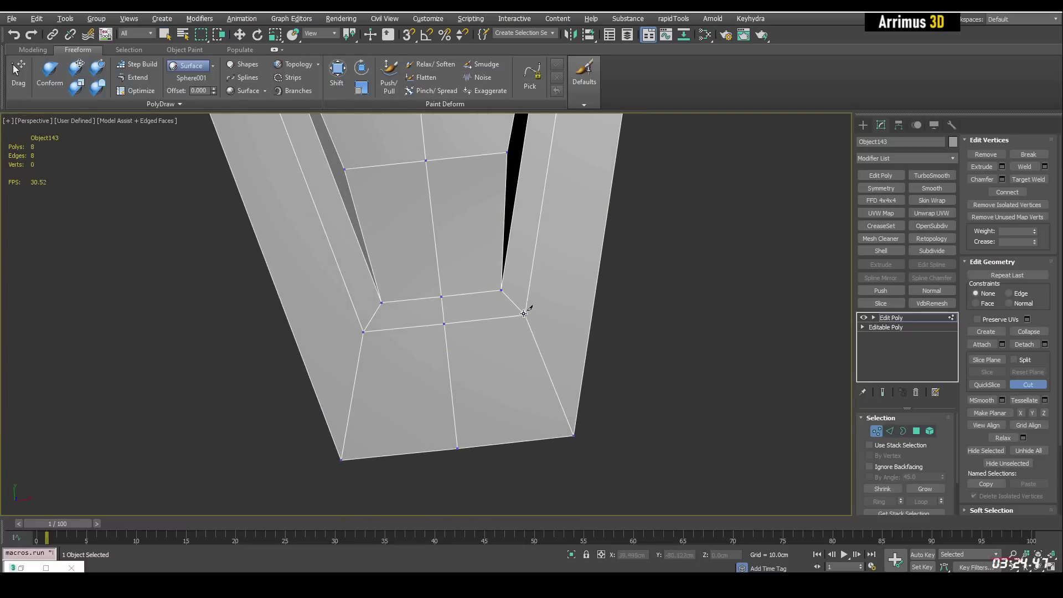
pyautogui.click(527, 439)
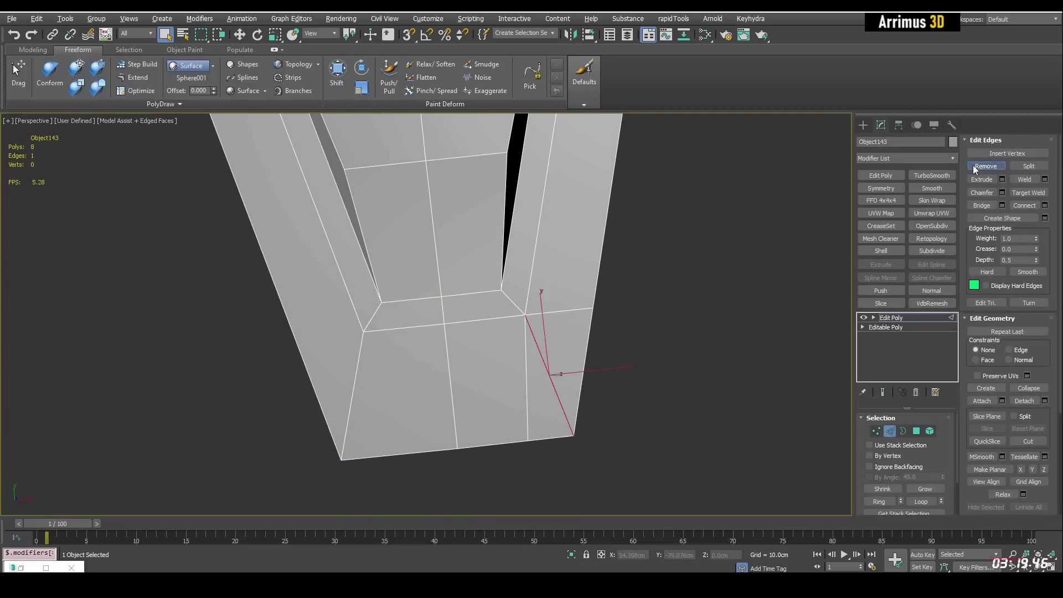
pyautogui.click(635, 256)
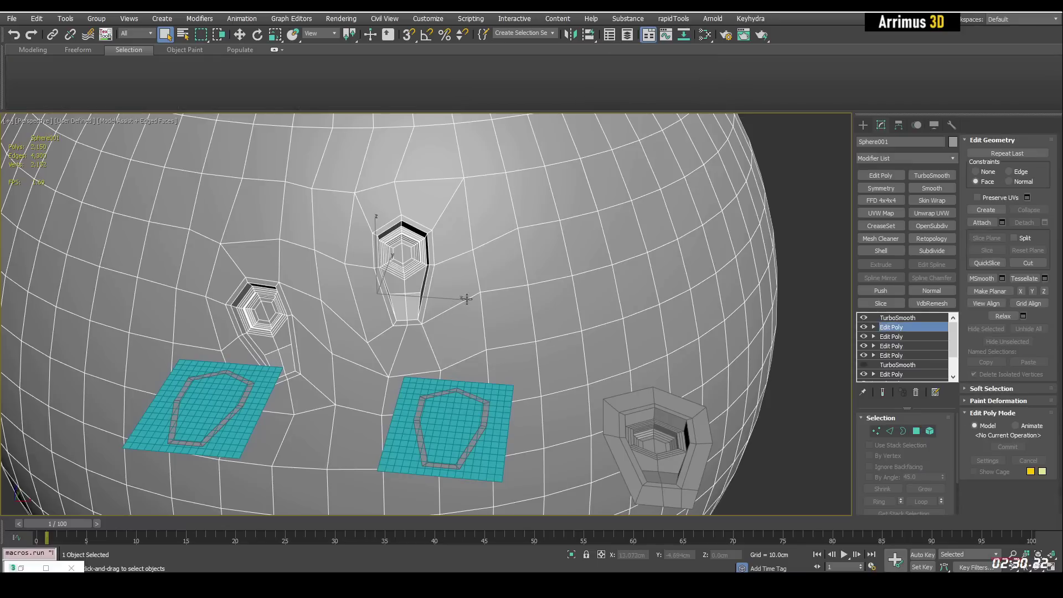
# Hide the edged faces to examine the sphere's shading around the inserts
pyautogui.press('F4')
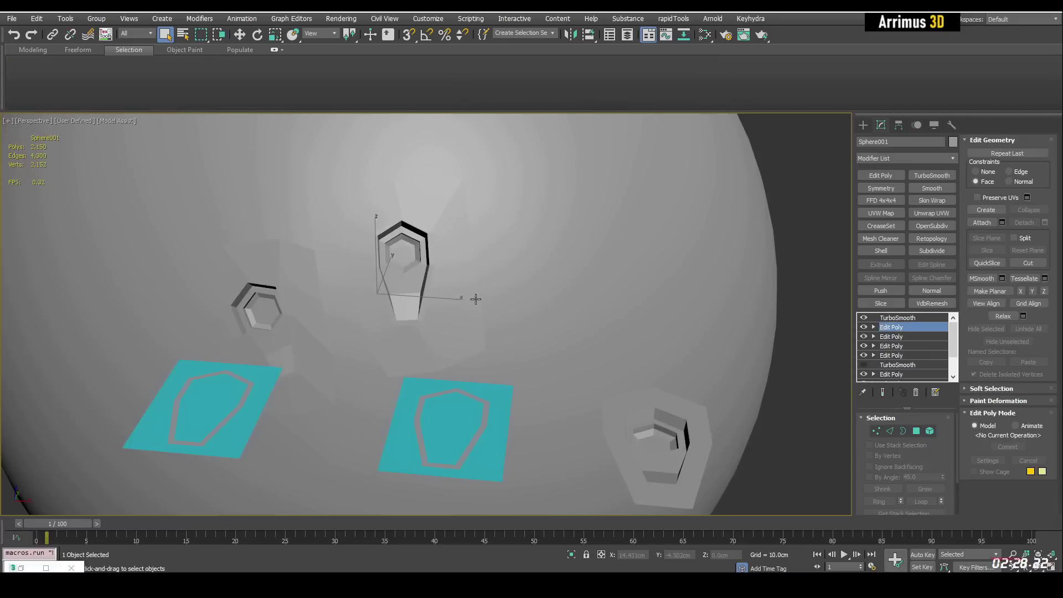